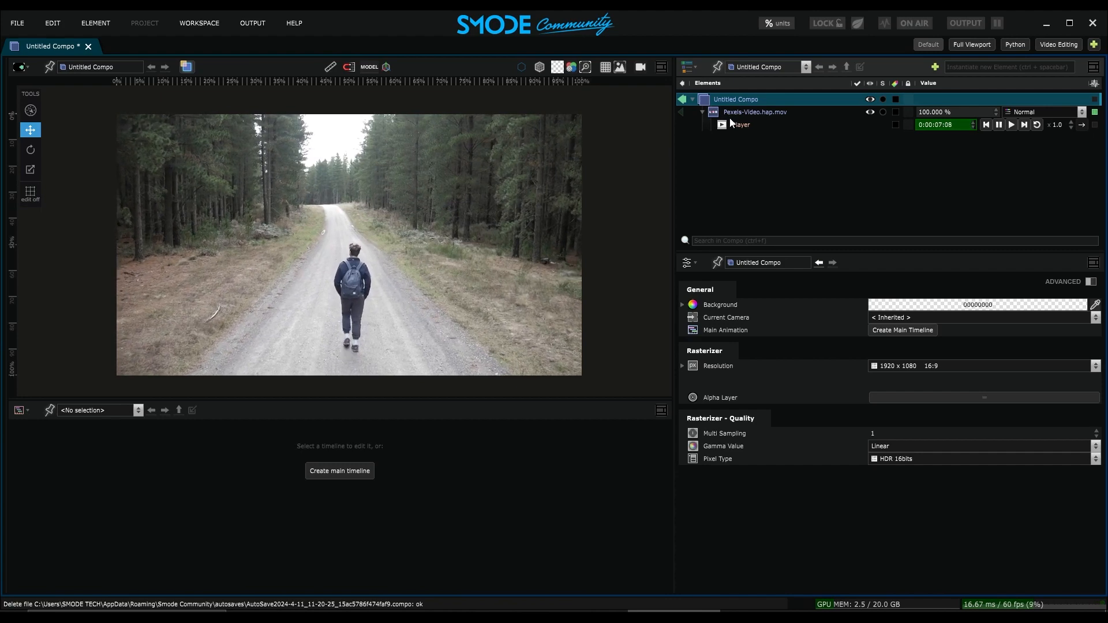
Add a Hue Saturation Luminance modifier to Pexels-Video.hap.mov with hue 60.2 deg, saturation 49.7 % and luminance 17.2 %
{"action": "right_click", "coordinate": [735, 116]}
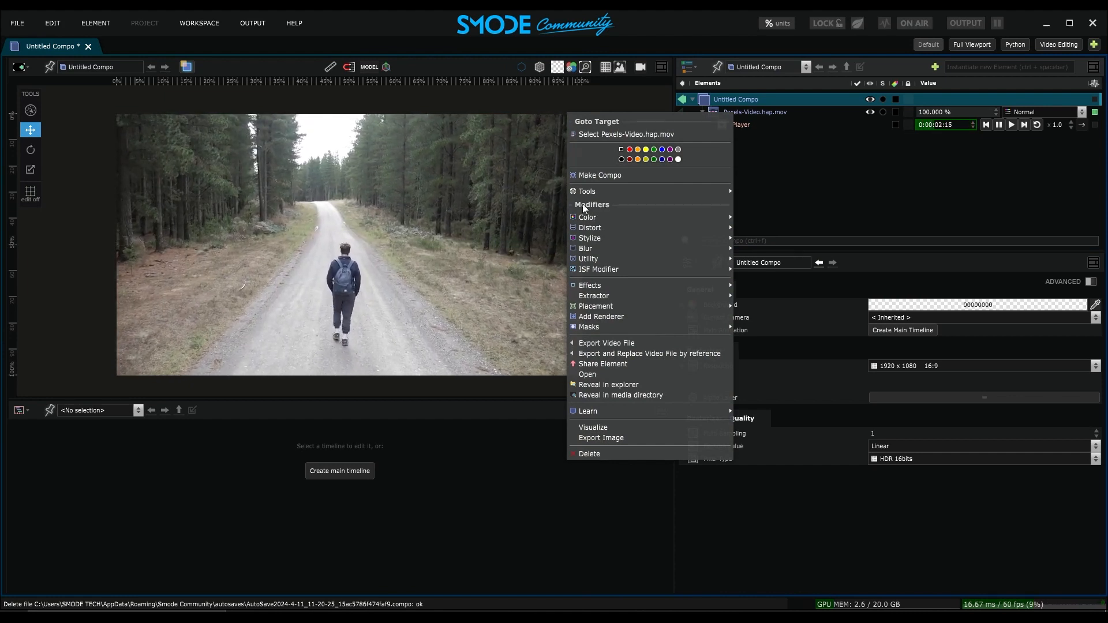
{"action": "mouse_move", "coordinate": [587, 222]}
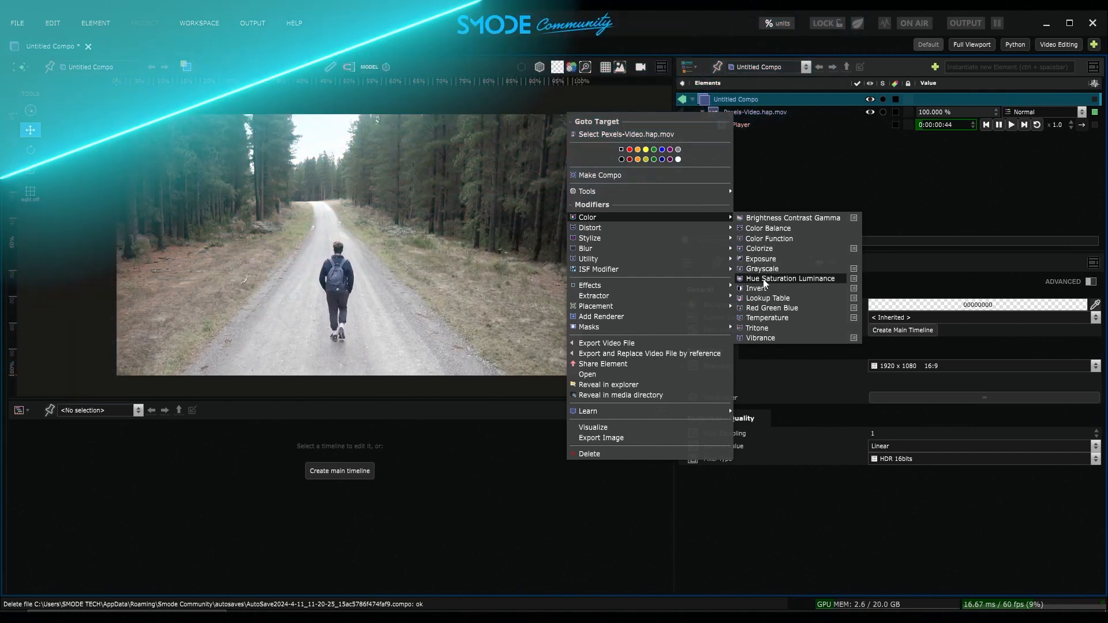
{"action": "left_click", "coordinate": [761, 280]}
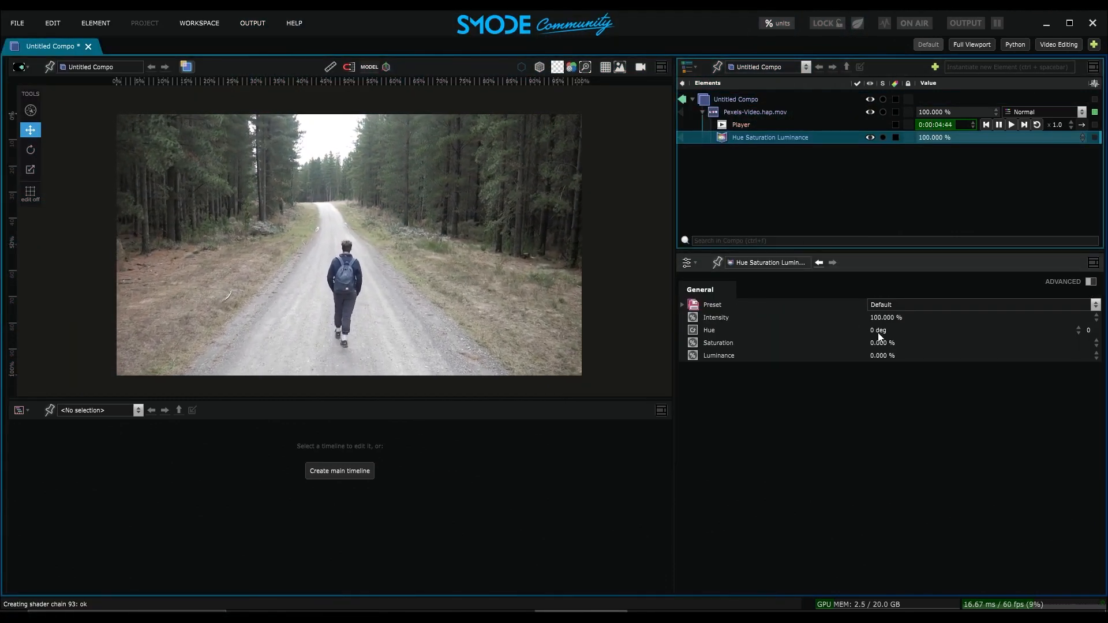
{"action": "left_click_drag", "start_coordinate": [881, 333], "coordinate": [881, 311]}
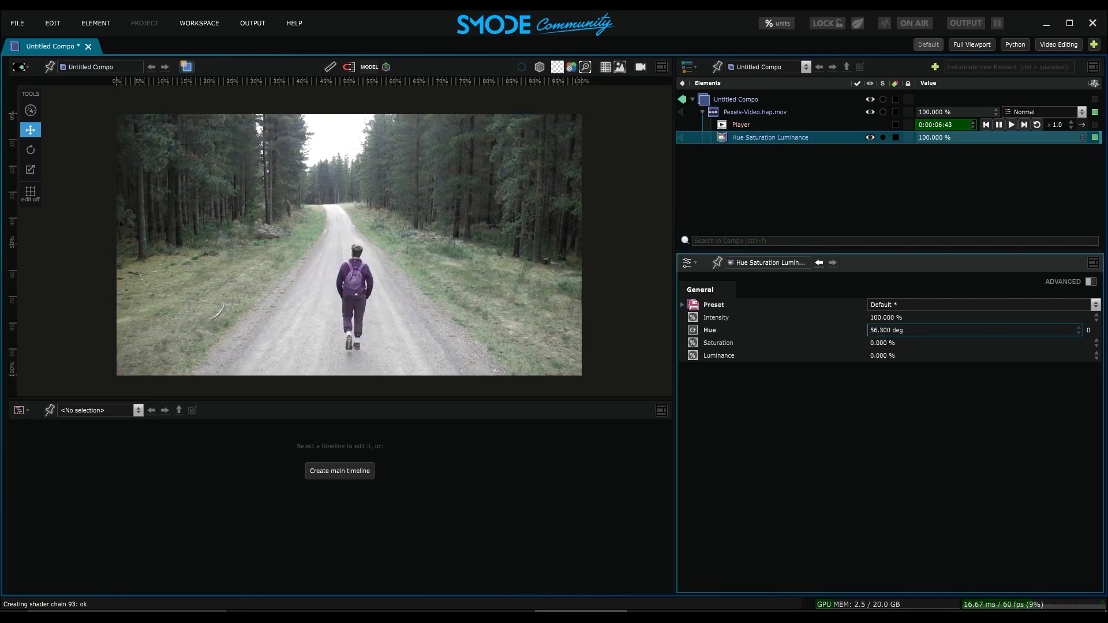
{"action": "left_click_drag", "start_coordinate": [943, 344], "coordinate": [943, 328]}
{"action": "mouse_move", "coordinate": [881, 356]}
{"action": "left_mouse_down"}
{"action": "mouse_move", "coordinate": [880, 317]}
{"action": "mouse_move", "coordinate": [881, 390]}
{"action": "mouse_move", "coordinate": [880, 347]}
{"action": "left_mouse_up"}
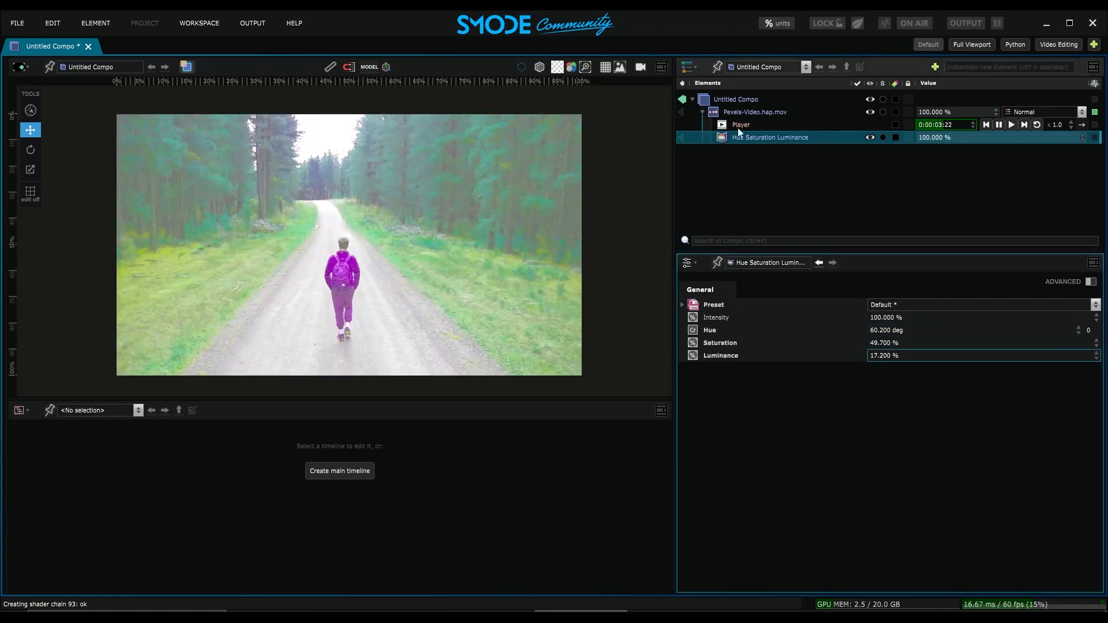
Delete the Hue Saturation Luminance modifier from the video layer
{"action": "left_click", "coordinate": [754, 139]}
{"action": "key", "text": "Delete"}
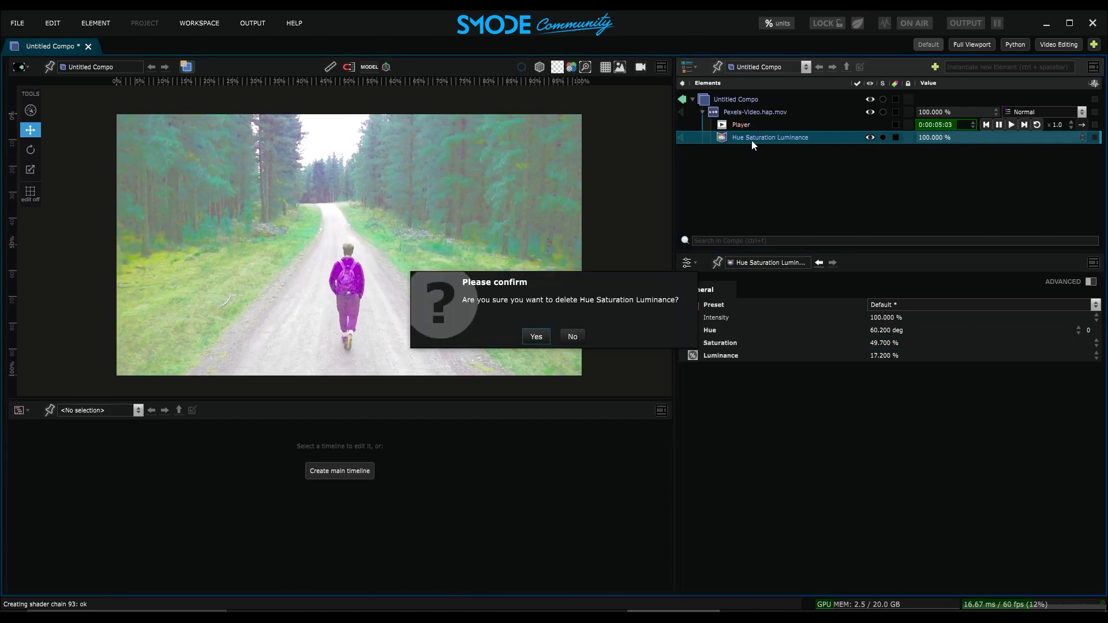
{"action": "key", "text": "Return"}
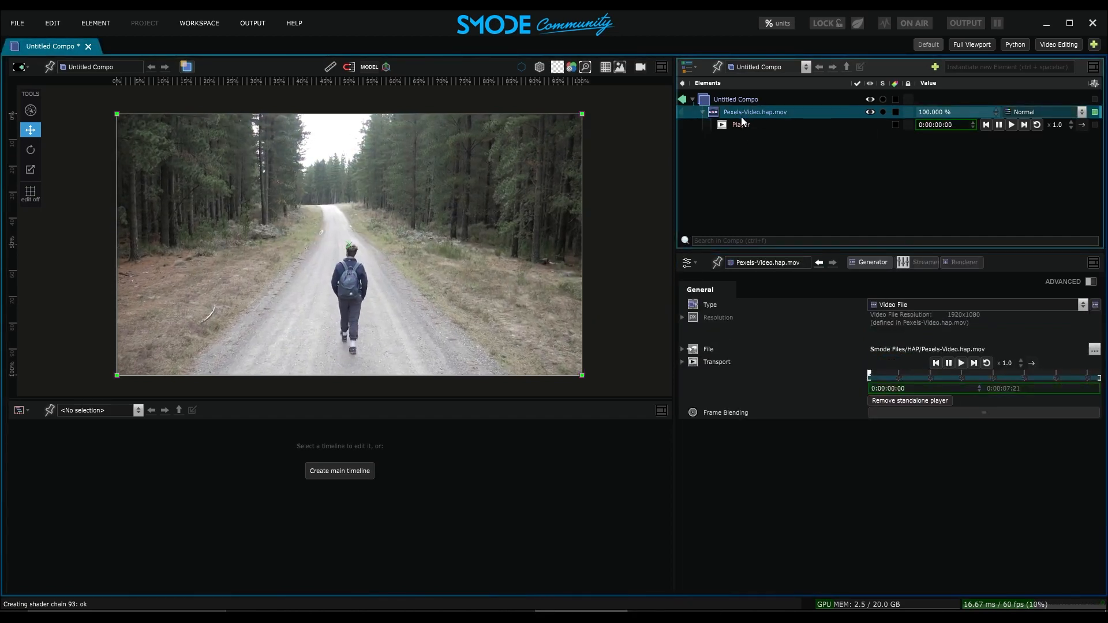
Try an Invert color modifier on Pexels-Video.hap.mov and delete it again
{"action": "right_click", "coordinate": [743, 116]}
{"action": "mouse_move", "coordinate": [698, 220]}
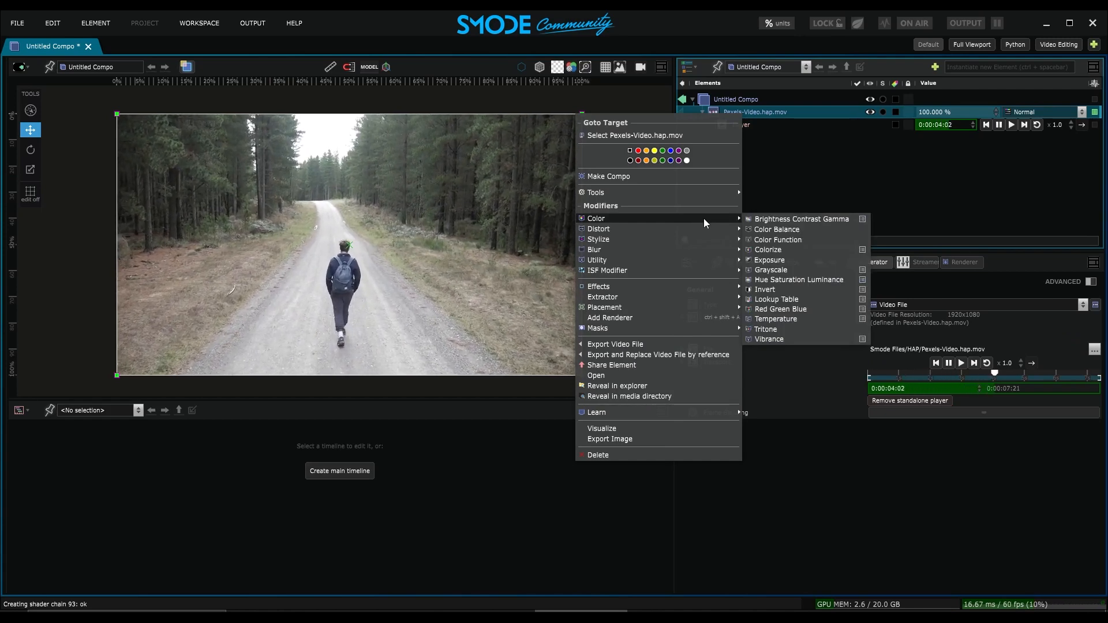
{"action": "left_click", "coordinate": [766, 290]}
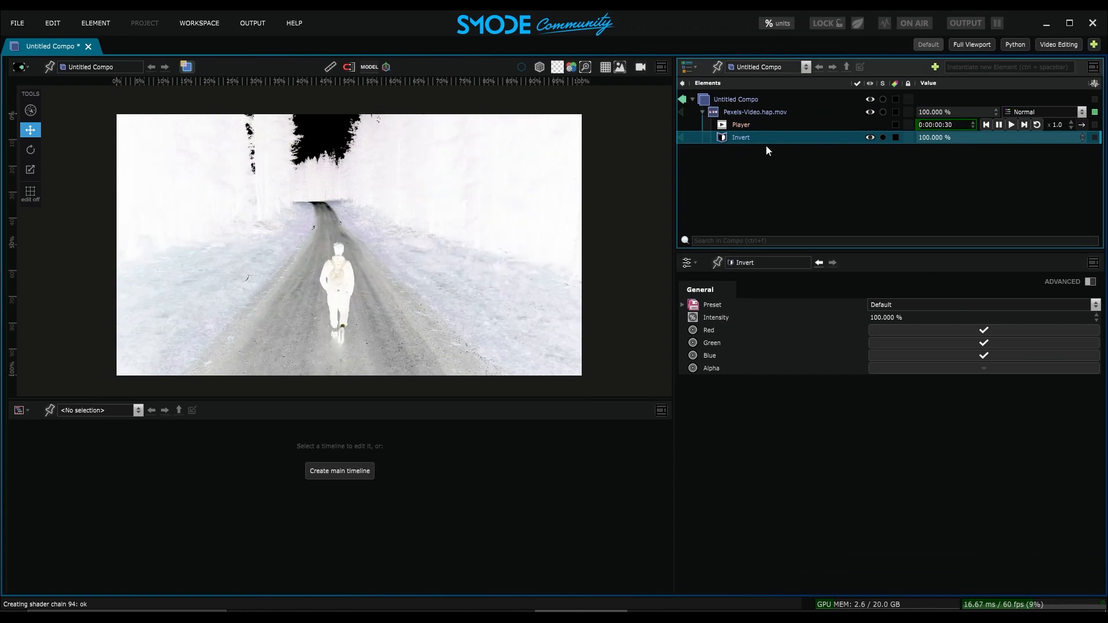
{"action": "key", "text": "Delete"}
{"action": "key", "text": "Return"}
Add a Vibrance color modifier to Pexels-Video.hap.mov and set its vibrance to 79.5 %
{"action": "right_click", "coordinate": [752, 112]}
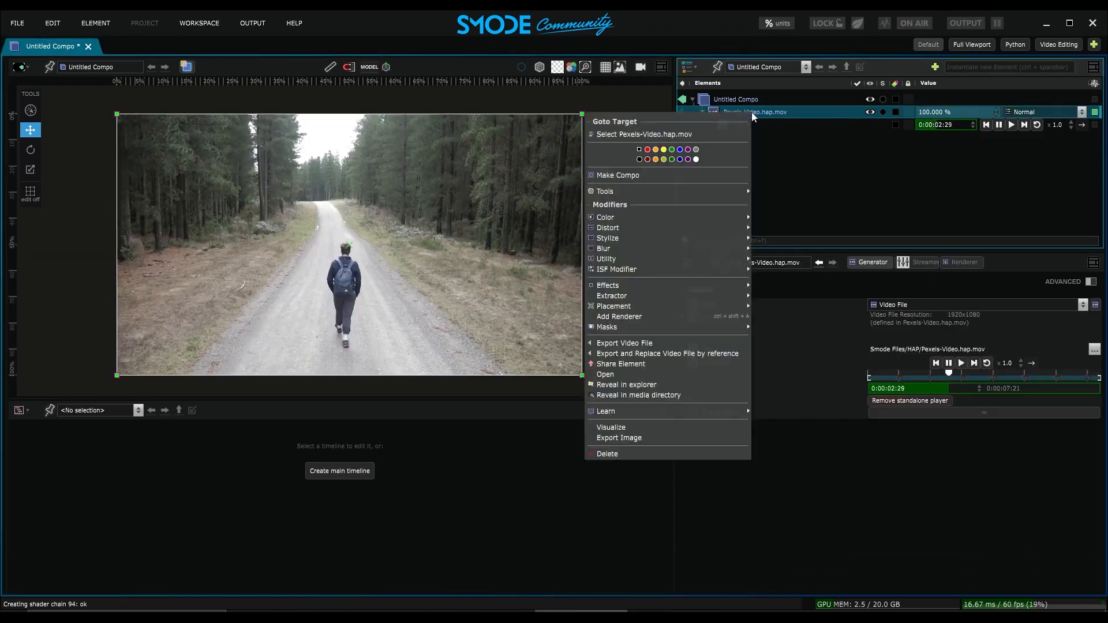
{"action": "mouse_move", "coordinate": [702, 217]}
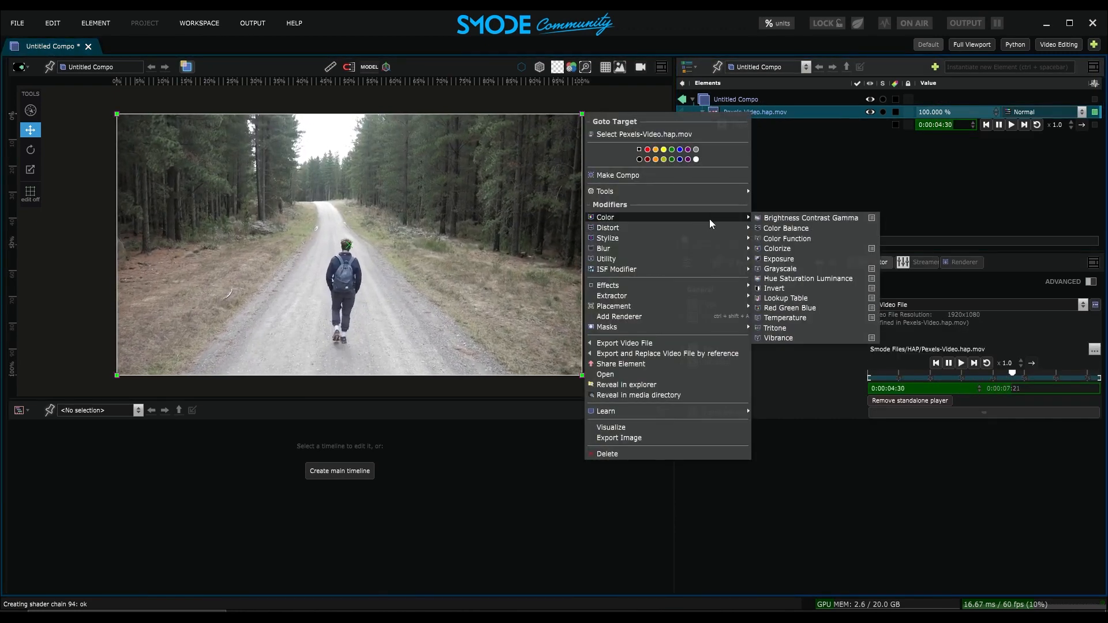
{"action": "left_click", "coordinate": [779, 338]}
{"action": "left_click_drag", "start_coordinate": [875, 331], "coordinate": [872, 331]}
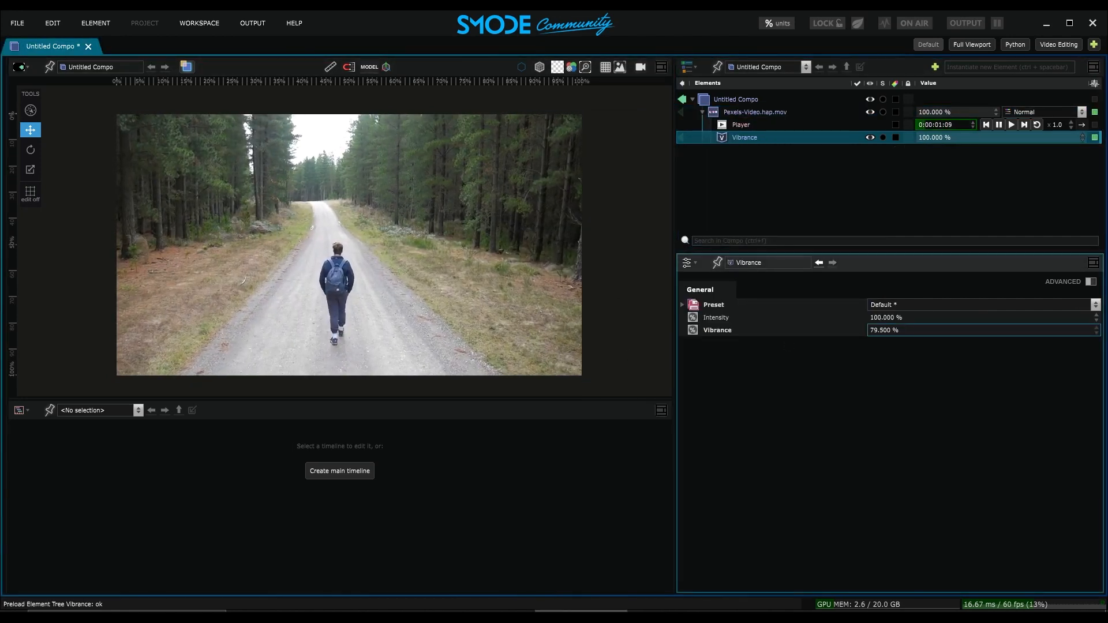
Add a Color Function modifier to Pexels-Video.hap.mov and set the function's input gamma to 0.5509
{"action": "right_click", "coordinate": [778, 112]}
{"action": "mouse_move", "coordinate": [739, 215]}
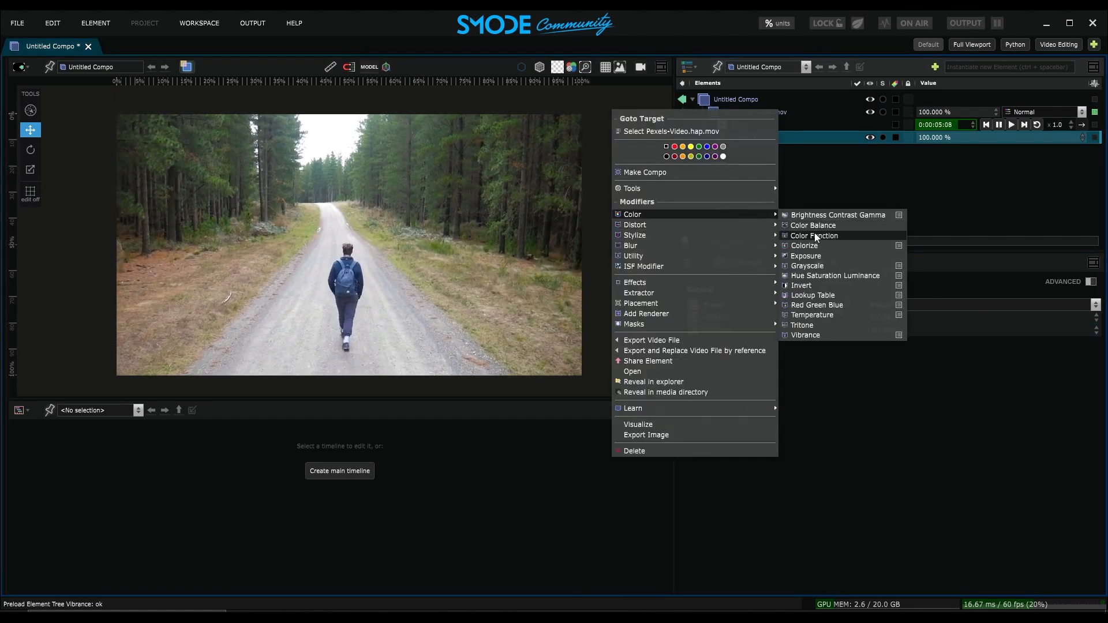
{"action": "left_click", "coordinate": [815, 236]}
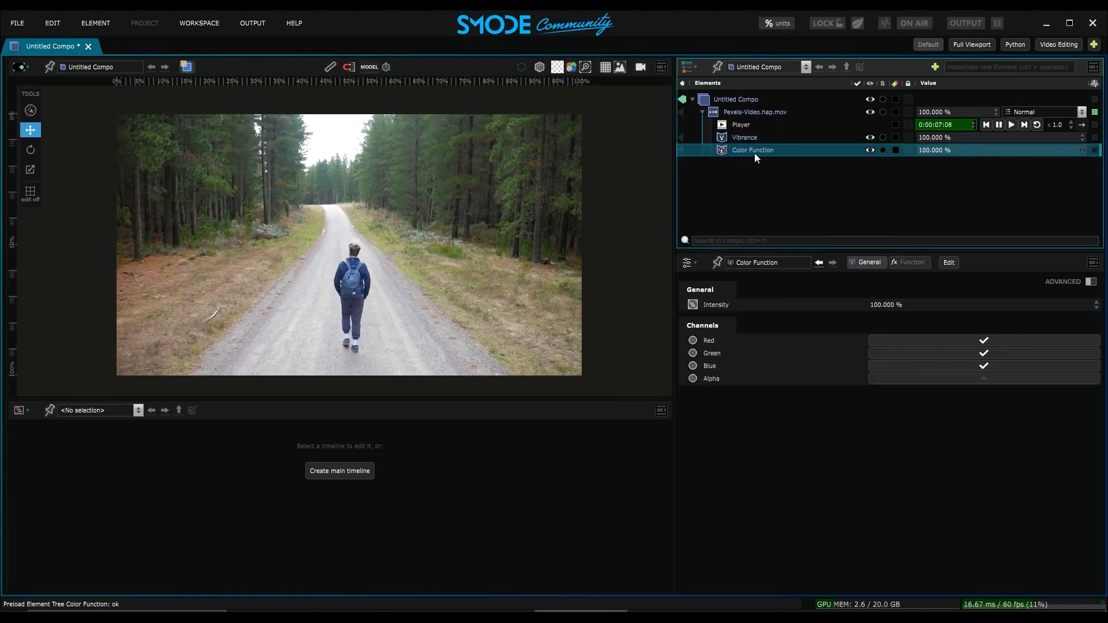
{"action": "left_click", "coordinate": [918, 262]}
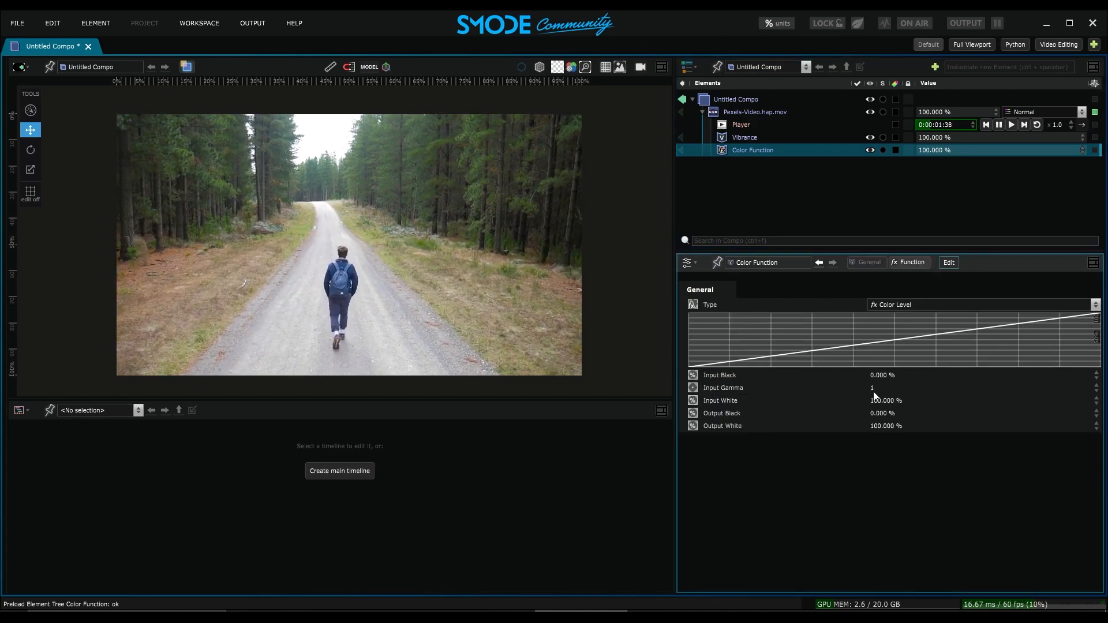
{"action": "left_click_drag", "start_coordinate": [888, 383], "coordinate": [837, 388]}
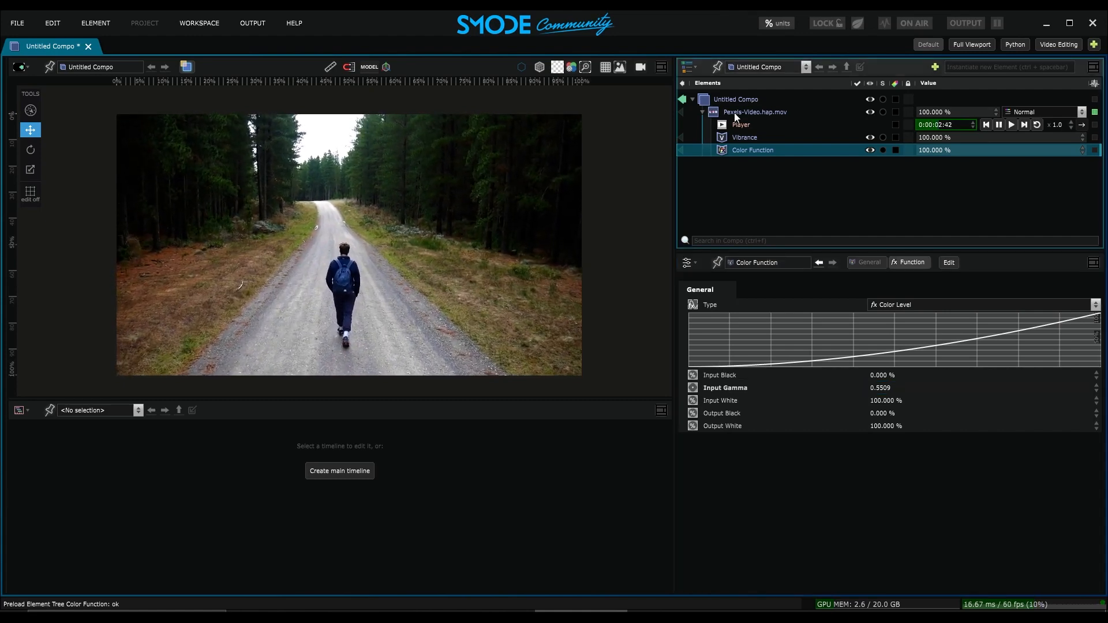
Add a 2D Transform distort modifier to Pexels-Video.hap.mov with a scale factor of 42.2 % and a rotation of 27.2 deg
{"action": "right_click", "coordinate": [743, 112]}
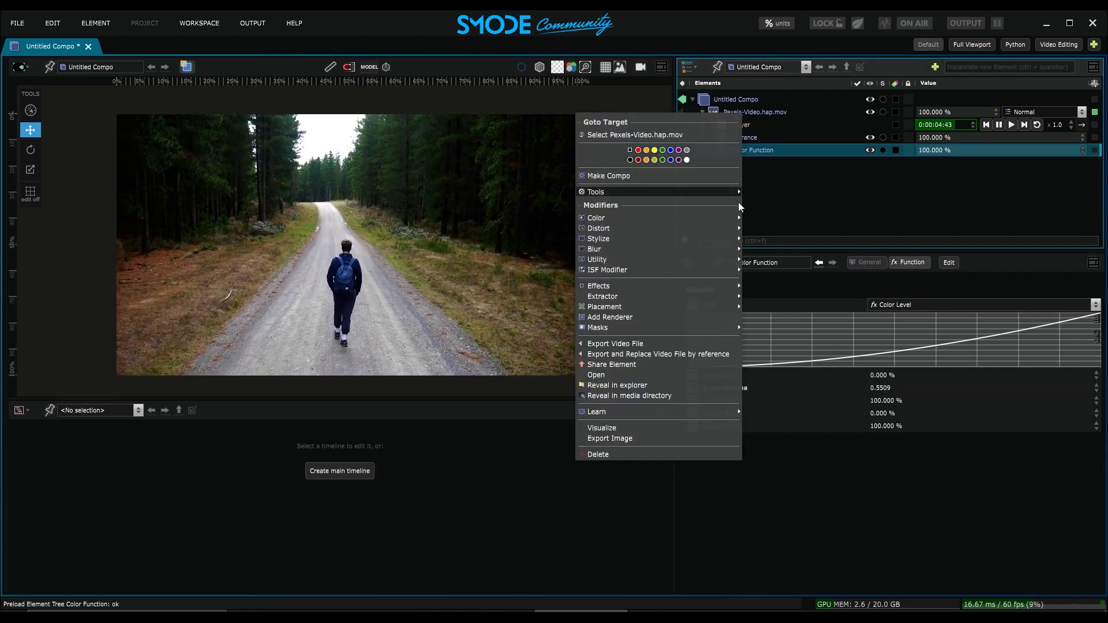
{"action": "mouse_move", "coordinate": [633, 231]}
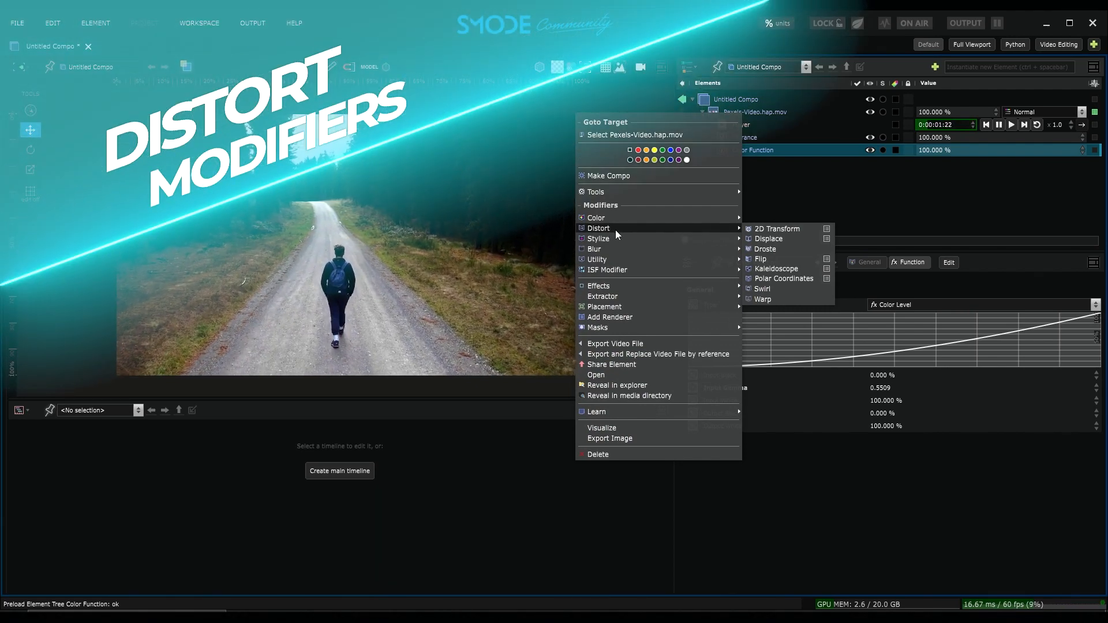
{"action": "left_click", "coordinate": [774, 229]}
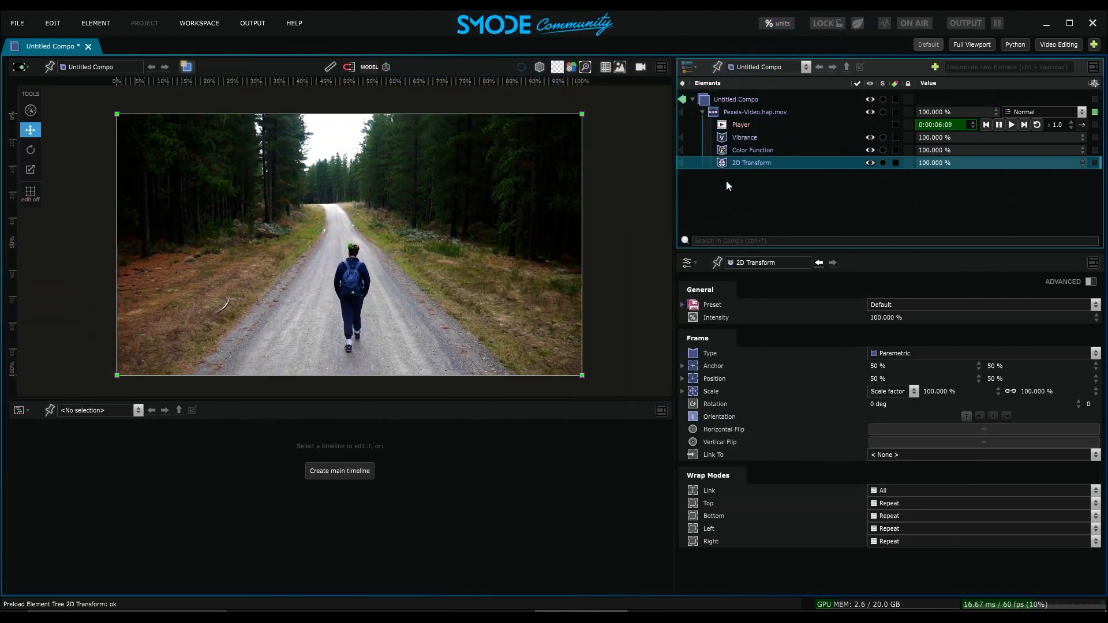
{"action": "mouse_move", "coordinate": [950, 392]}
{"action": "left_mouse_down"}
{"action": "mouse_move", "coordinate": [915, 394]}
{"action": "mouse_move", "coordinate": [947, 403]}
{"action": "left_mouse_up"}
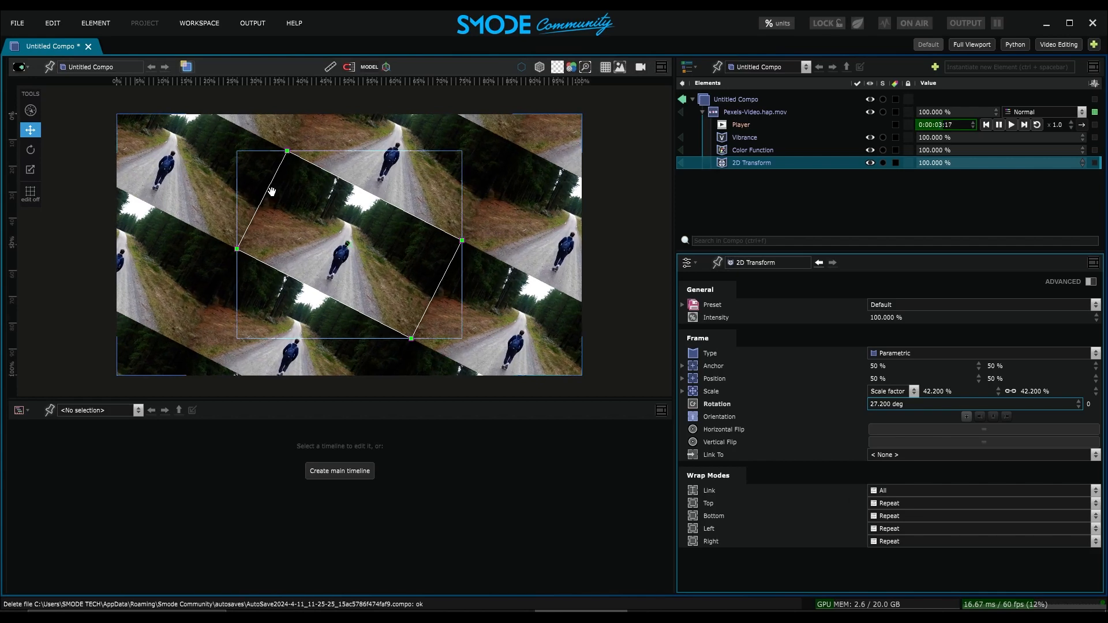
Set all four wrap modes of the 2D Transform to Transparent, and delete the modifier
{"action": "left_click", "coordinate": [886, 504]}
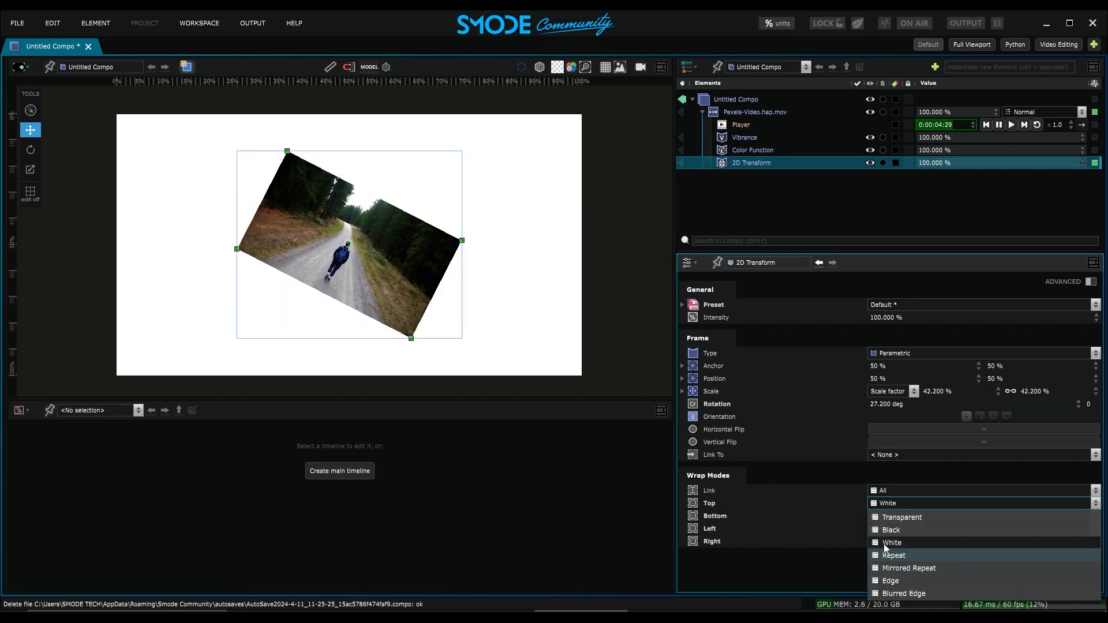
{"action": "left_click", "coordinate": [889, 520]}
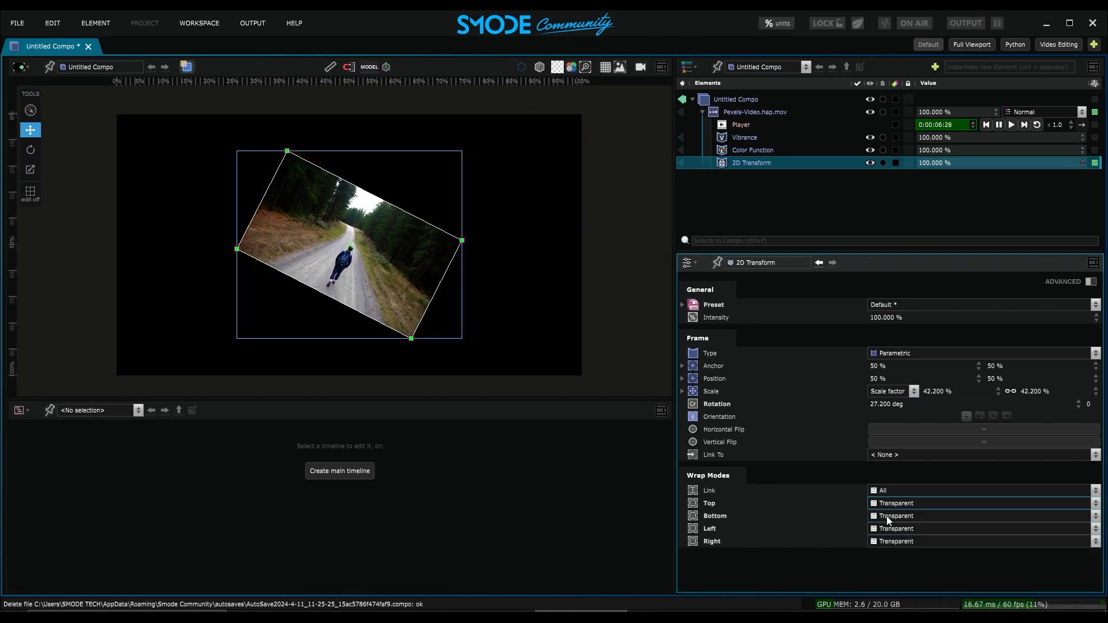
{"action": "key", "text": "Delete"}
{"action": "key", "text": "Return"}
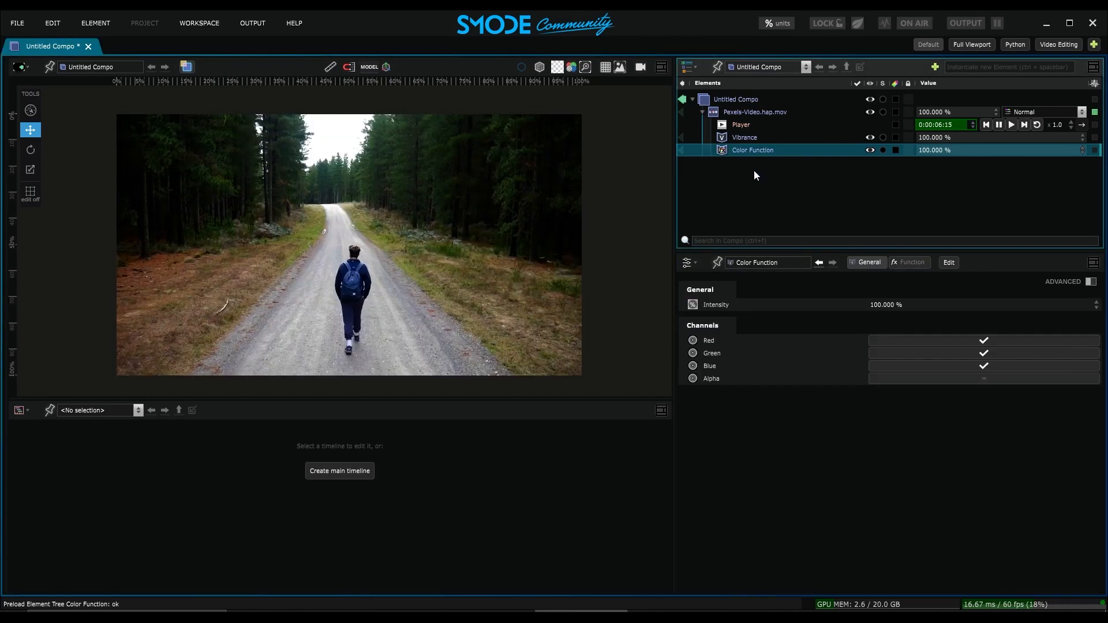
Try a Kaleidoscope distort modifier on the video layer with its center at 9.1 % and 18.7 %, and delete it
{"action": "right_click", "coordinate": [753, 110]}
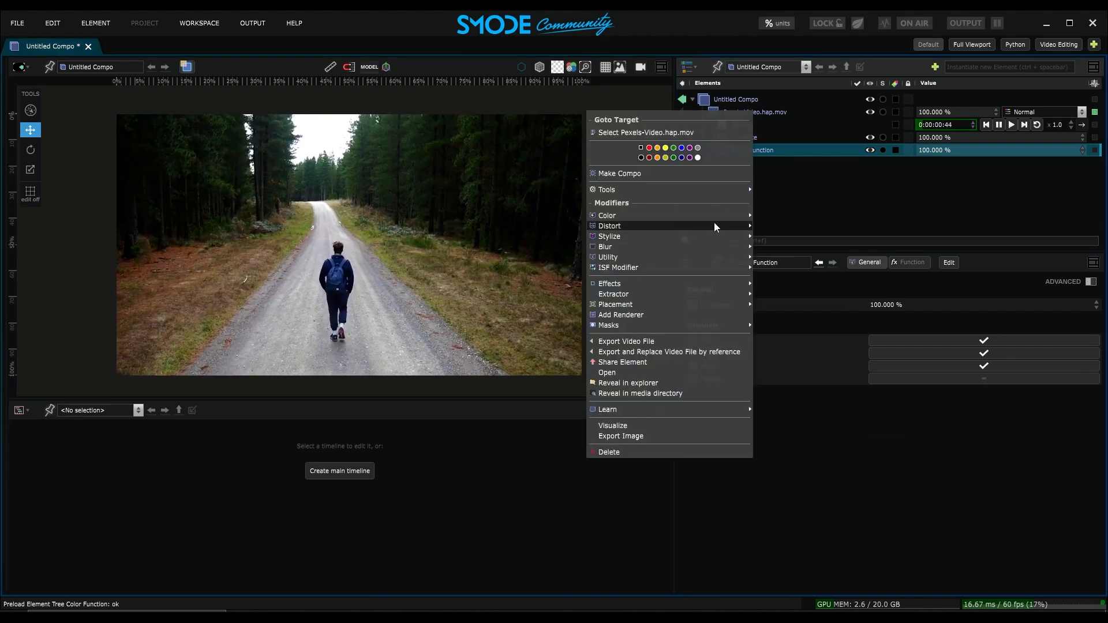
{"action": "mouse_move", "coordinate": [716, 225]}
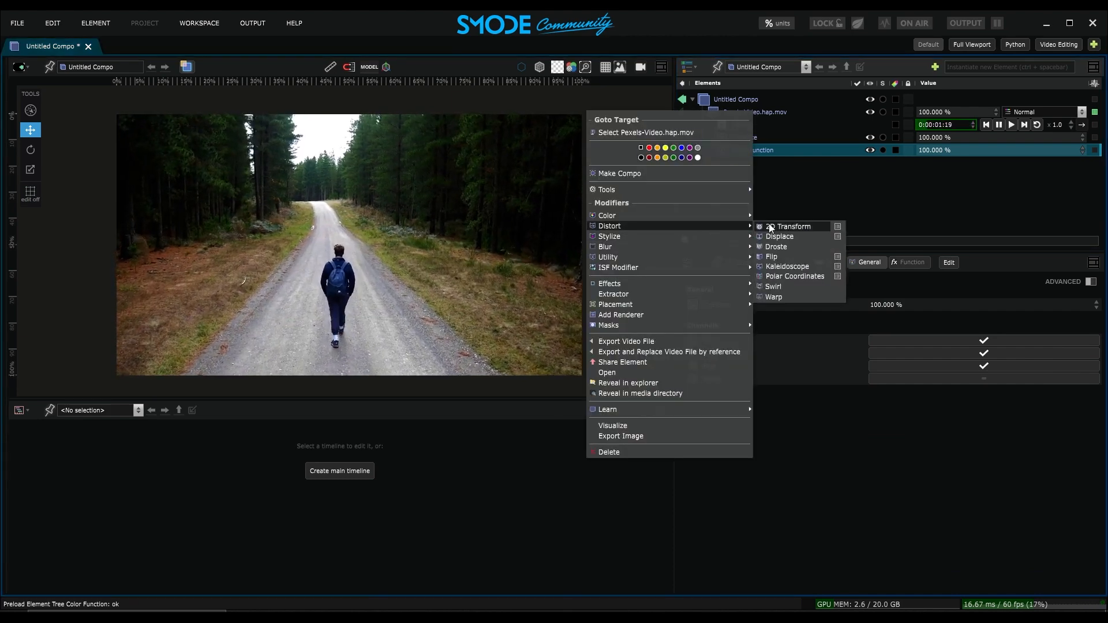
{"action": "left_click", "coordinate": [783, 267]}
{"action": "left_click_drag", "start_coordinate": [878, 356], "coordinate": [887, 355]}
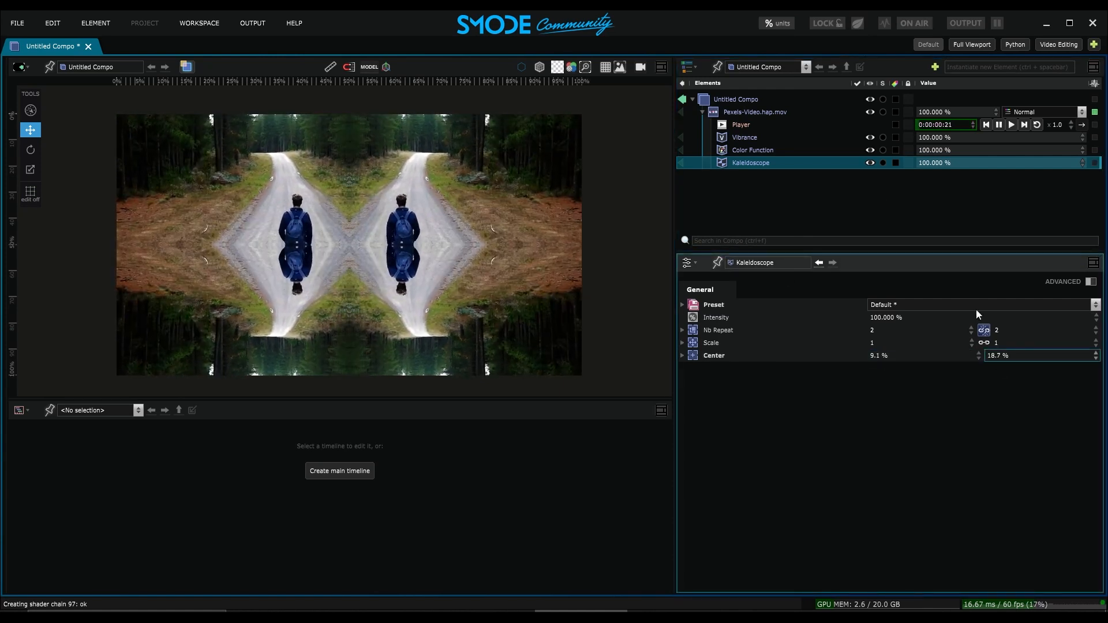
{"action": "left_click", "coordinate": [763, 161]}
{"action": "key", "text": "Delete"}
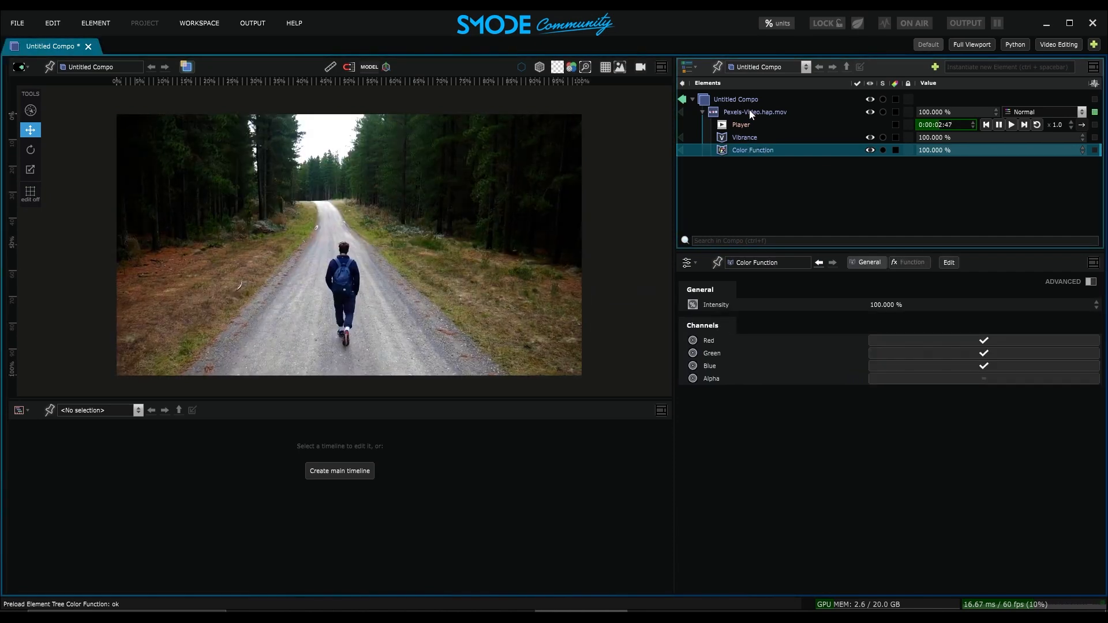
Add a Pixelate stylize modifier to Pexels-Video.hap.mov and set its value to 90.3
{"action": "right_click", "coordinate": [749, 112]}
{"action": "mouse_move", "coordinate": [674, 236]}
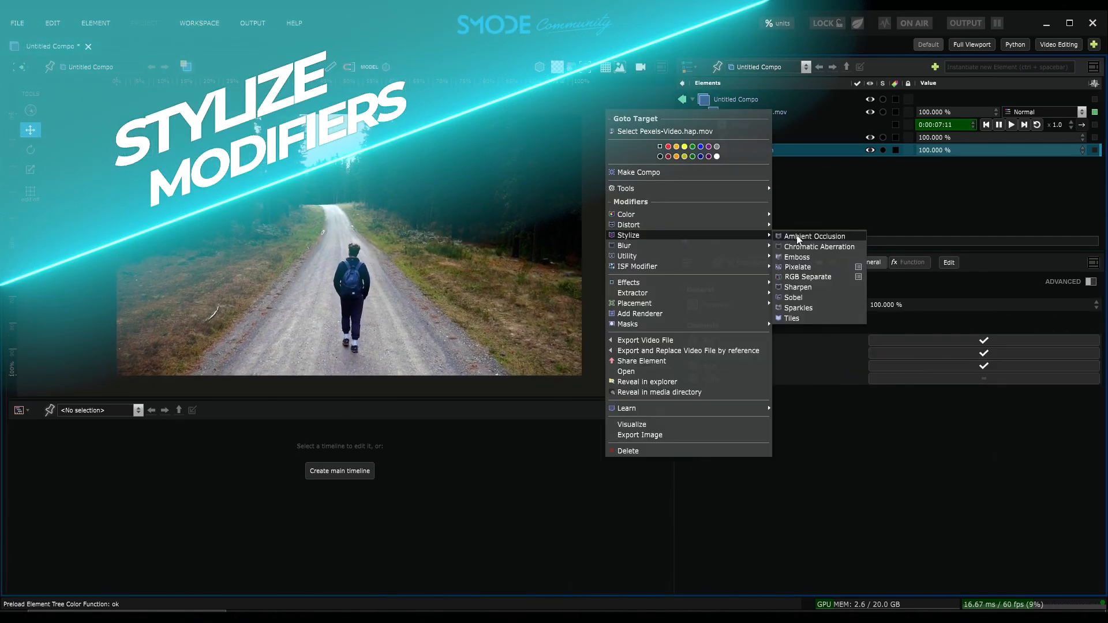
{"action": "left_click", "coordinate": [799, 271]}
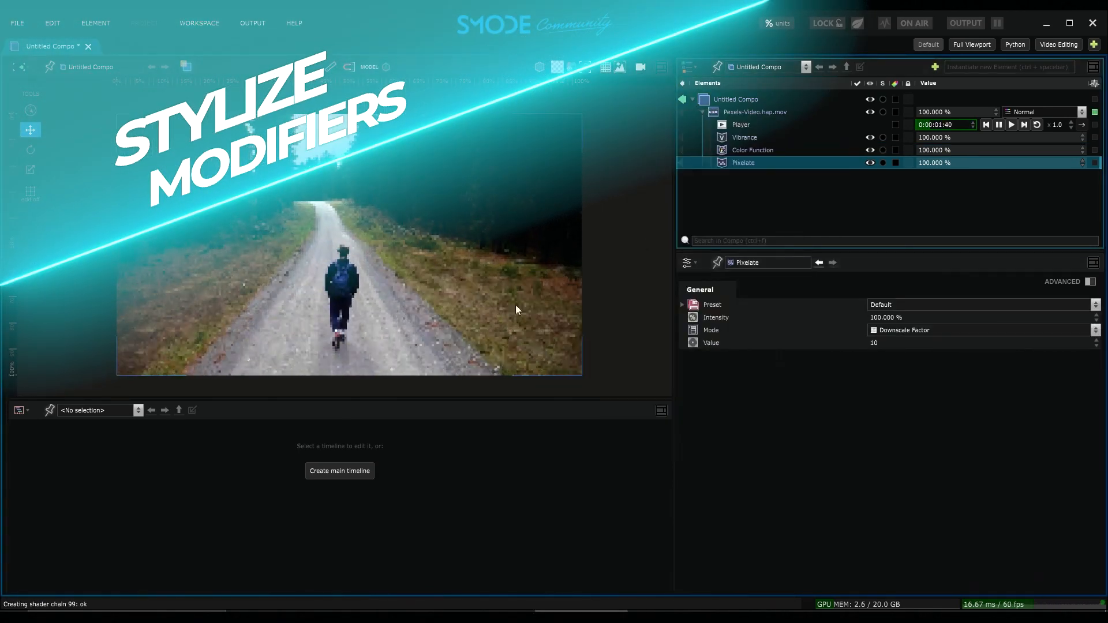
{"action": "left_click", "coordinate": [784, 345]}
{"action": "left_click_drag", "start_coordinate": [722, 342], "coordinate": [1029, 341]}
Delete the Pixelate modifier from the video layer
{"action": "left_click", "coordinate": [759, 164]}
{"action": "key", "text": "Delete"}
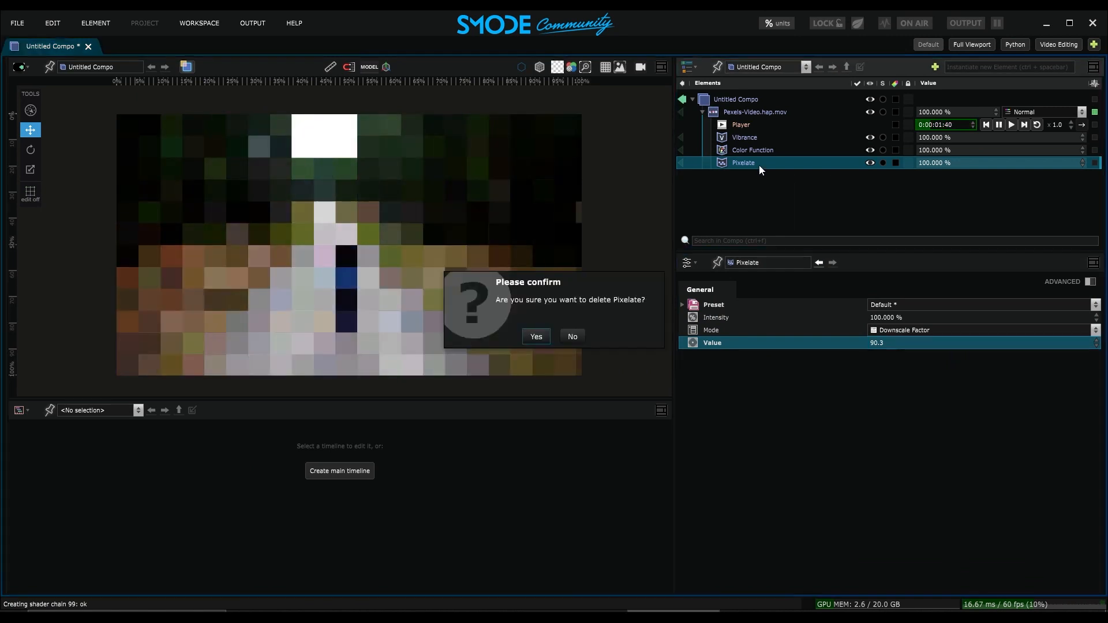
{"action": "key", "text": "Return"}
Try an RGB Separate stylize modifier on Pexels-Video.hap.mov and delete it again
{"action": "right_click", "coordinate": [743, 114]}
{"action": "mouse_move", "coordinate": [733, 240]}
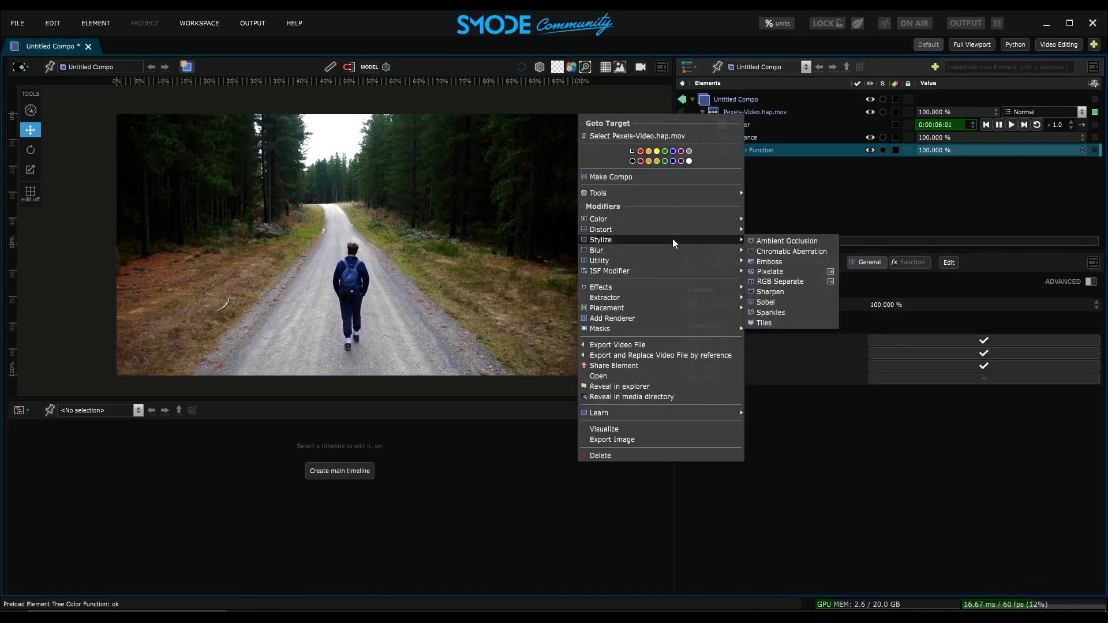
{"action": "left_click", "coordinate": [777, 282]}
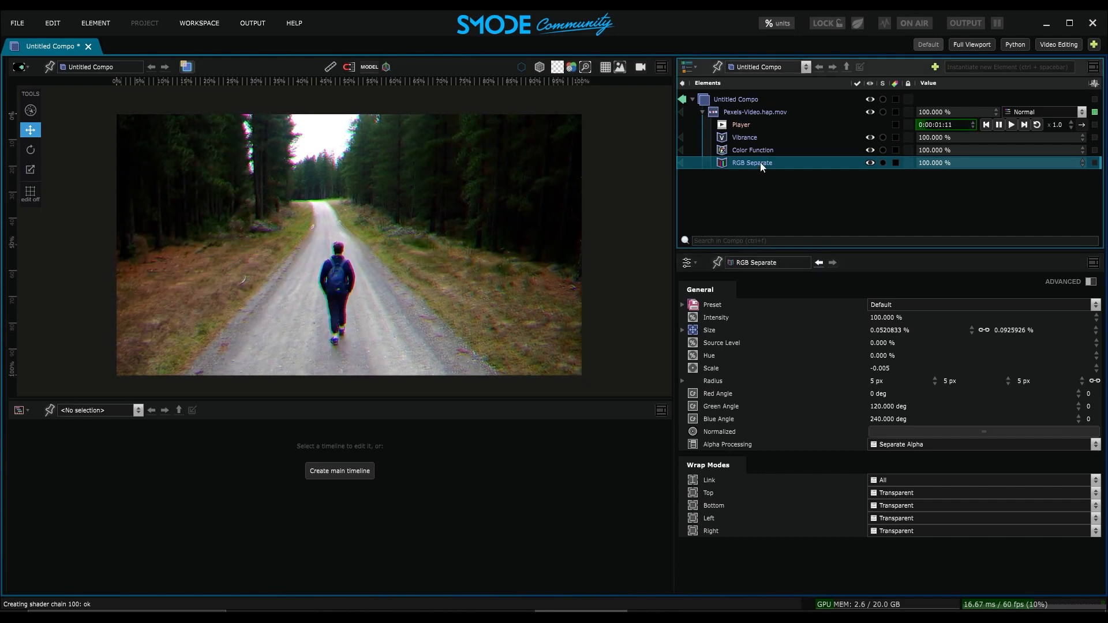
{"action": "key", "text": "Delete"}
{"action": "key", "text": "Return"}
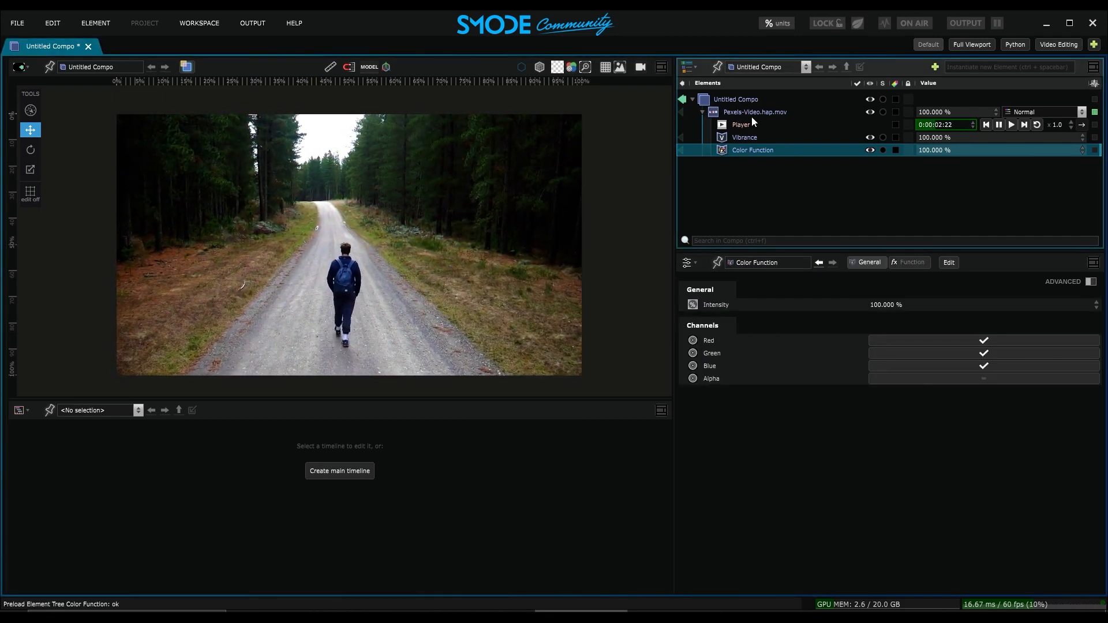
Add a Blur modifier to Pexels-Video.hap.mov
{"action": "right_click", "coordinate": [751, 121]}
{"action": "mouse_move", "coordinate": [662, 247]}
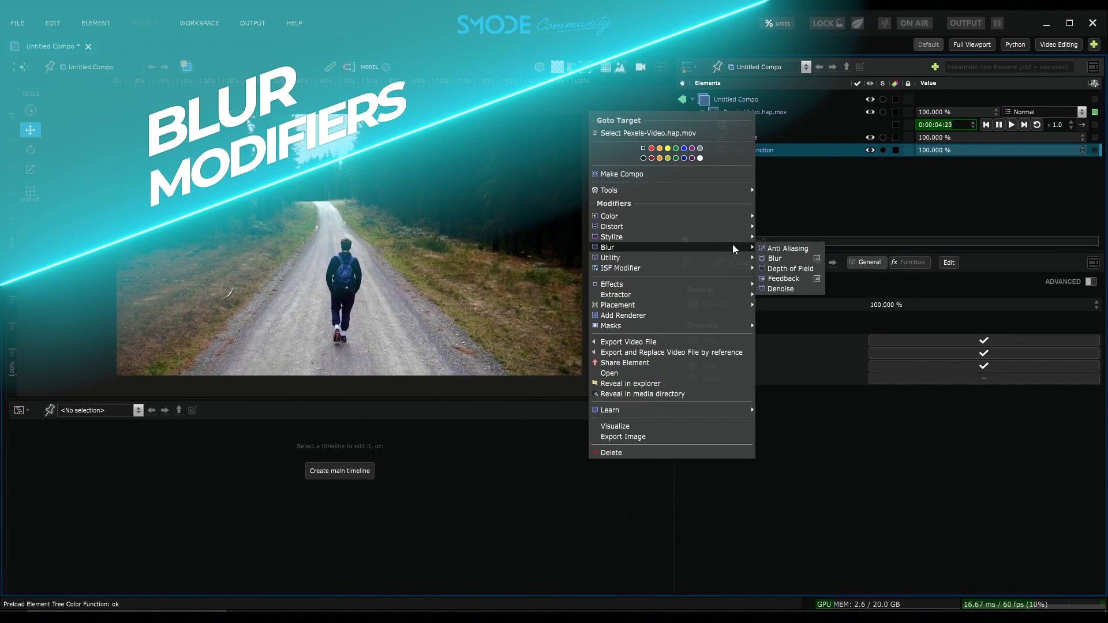
{"action": "left_click", "coordinate": [776, 259]}
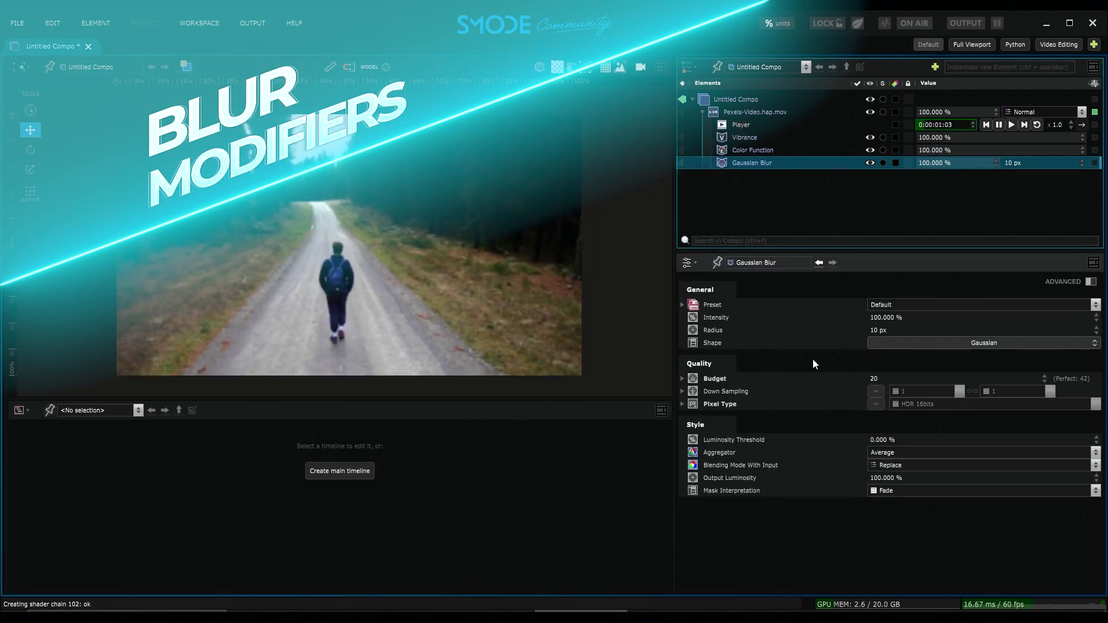
Set the Gaussian Blur's radius to 76 px and replace its settings with the Glow (small) preset
{"action": "left_click_drag", "start_coordinate": [874, 330], "coordinate": [918, 331]}
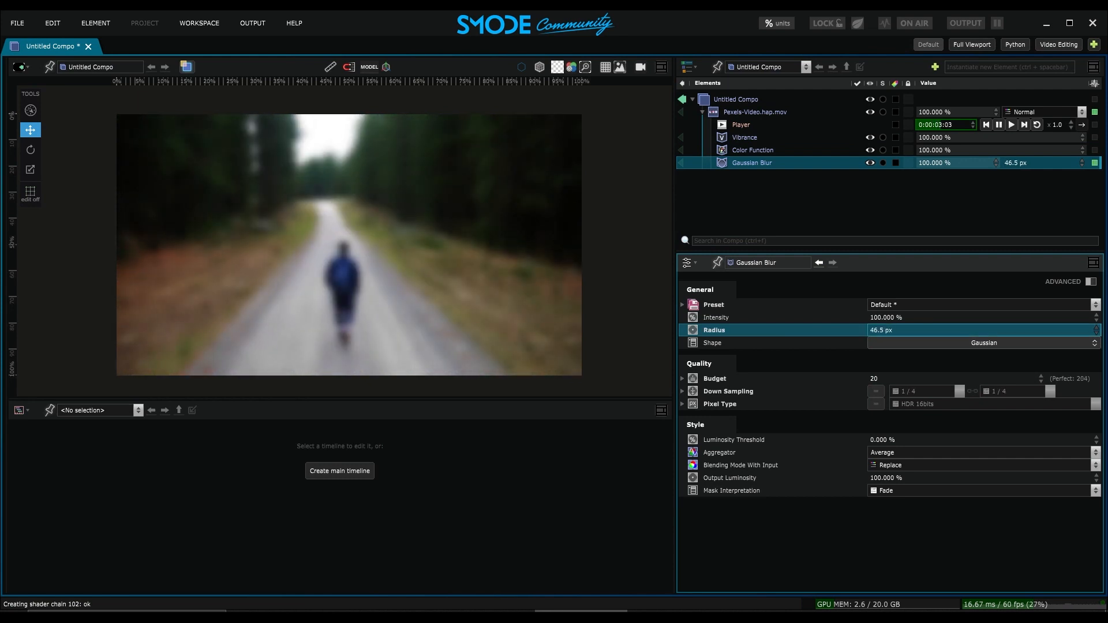
{"action": "left_click", "coordinate": [885, 306]}
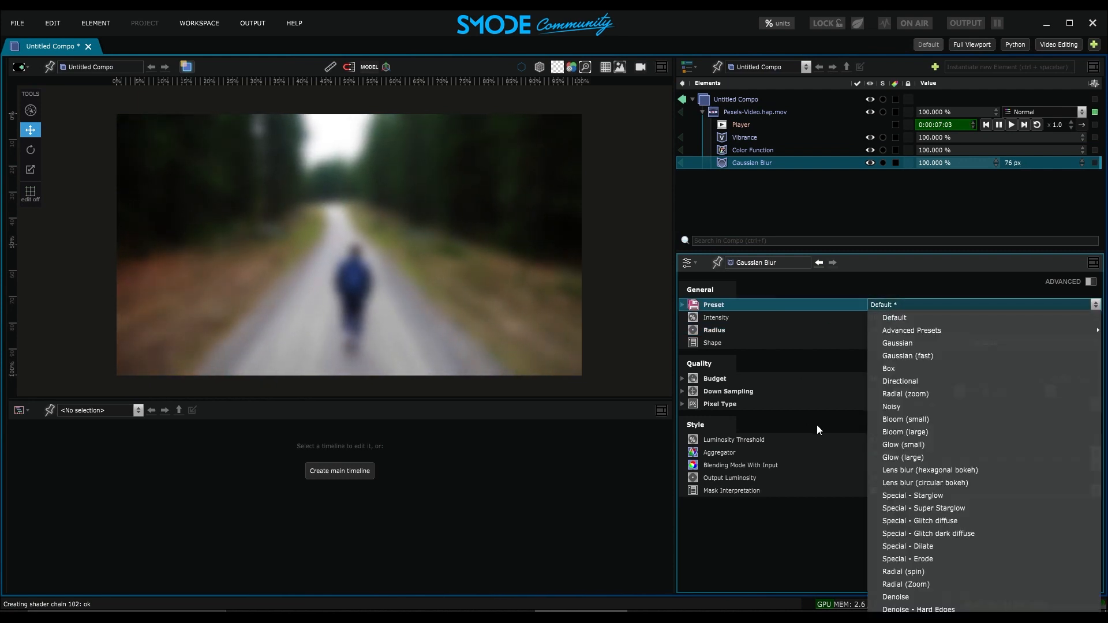
{"action": "left_click", "coordinate": [904, 445]}
Try the Radial (spin) preset on the blur modifier, followed by the Radial (Zoom) preset
{"action": "left_click", "coordinate": [921, 305]}
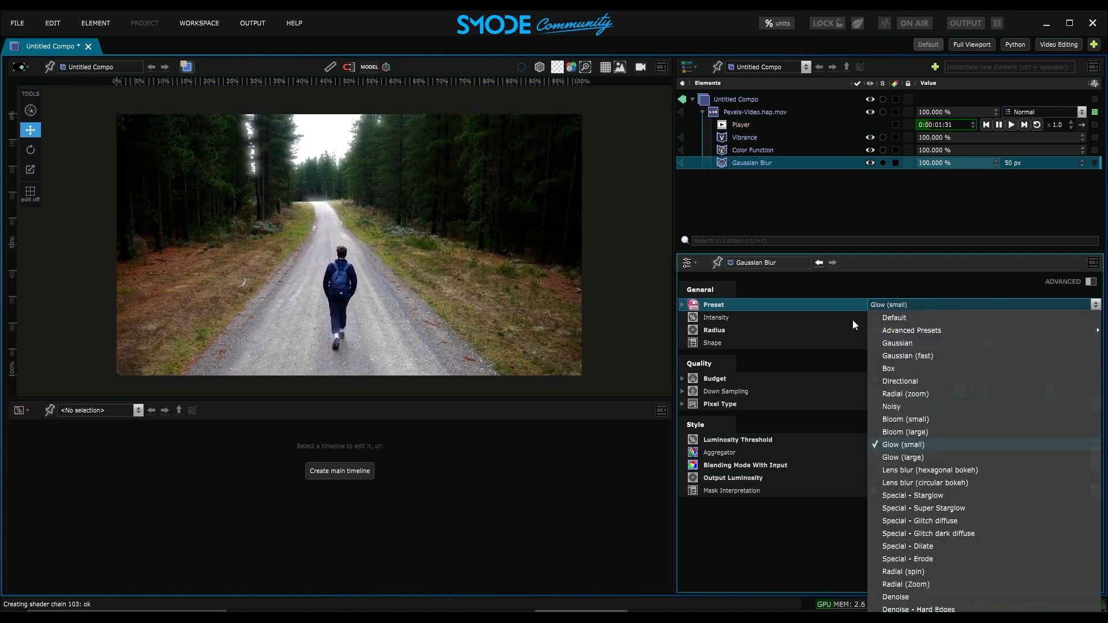
{"action": "left_click", "coordinate": [902, 571]}
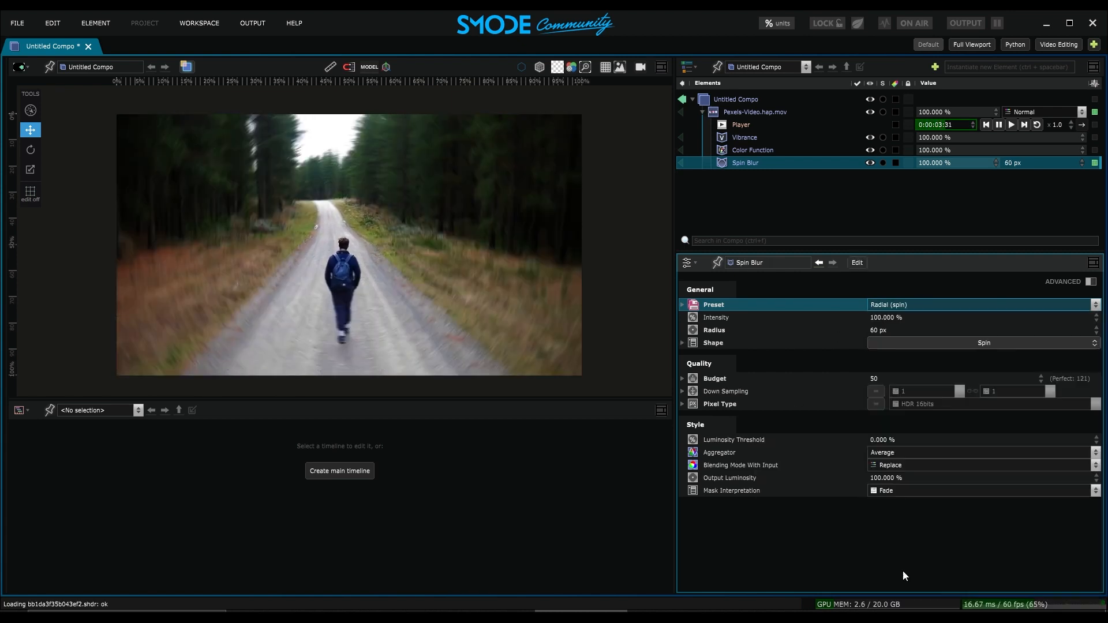
{"action": "left_click", "coordinate": [936, 304]}
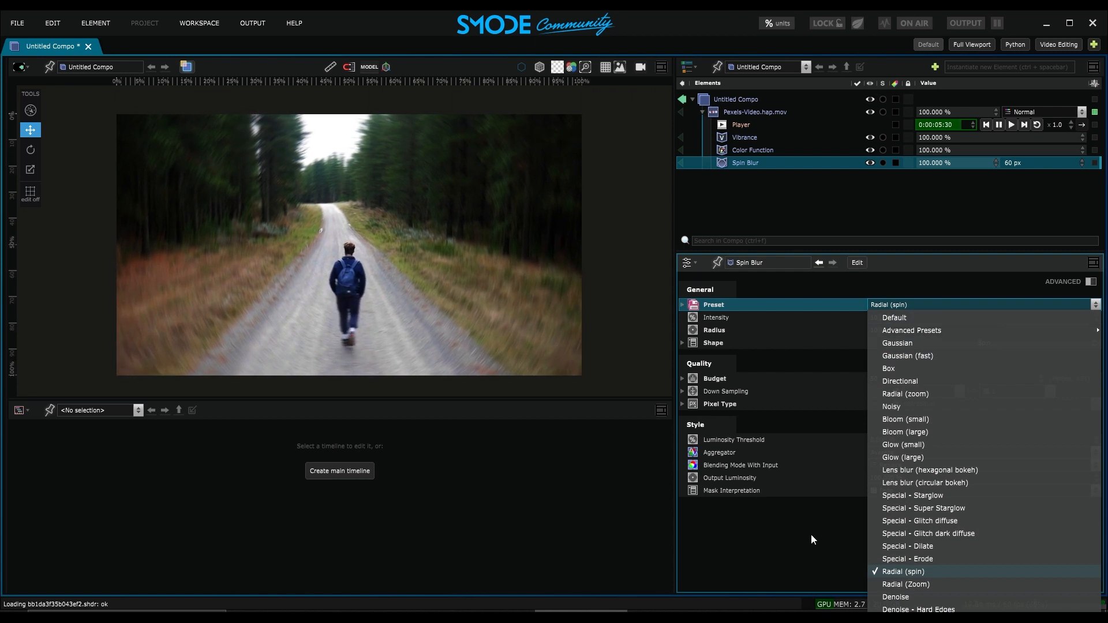
{"action": "left_click", "coordinate": [912, 584]}
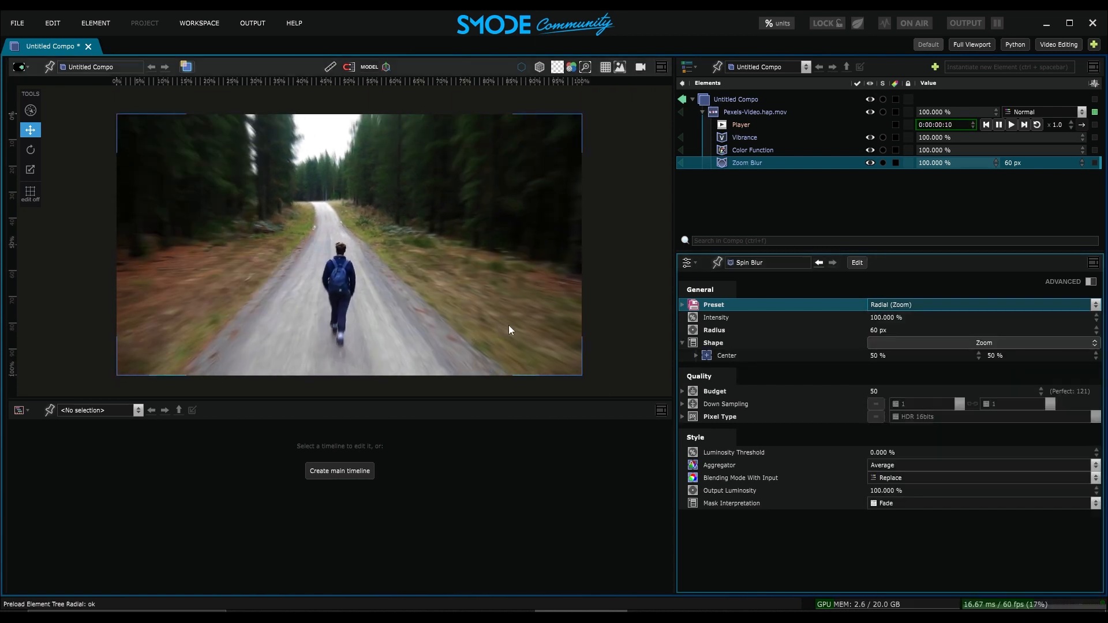
{"action": "left_click", "coordinate": [902, 304]}
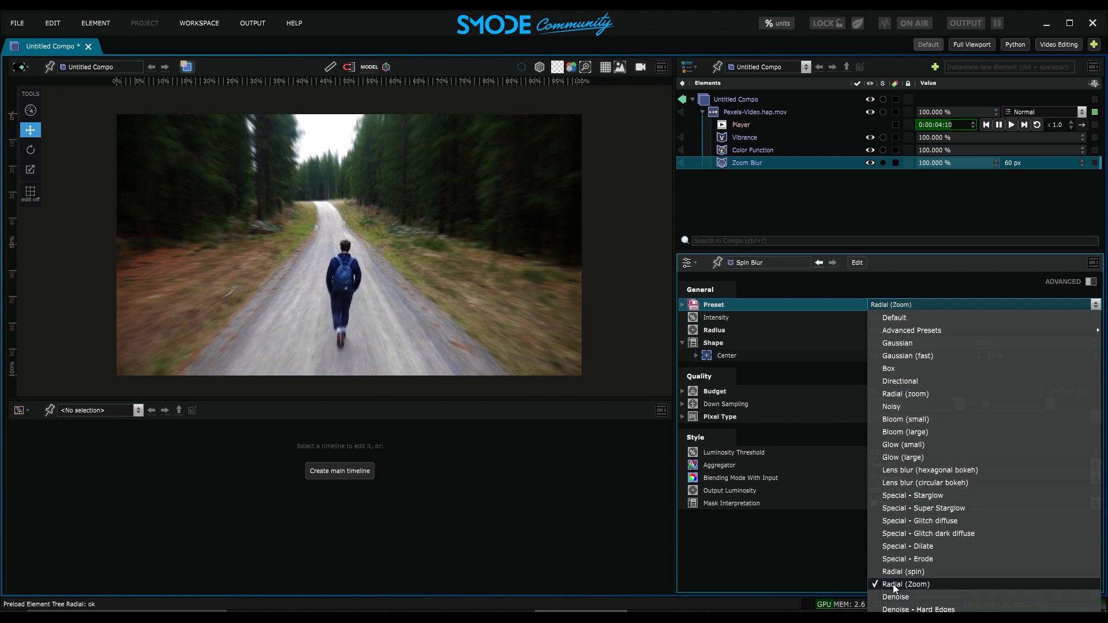
{"action": "left_click", "coordinate": [833, 567]}
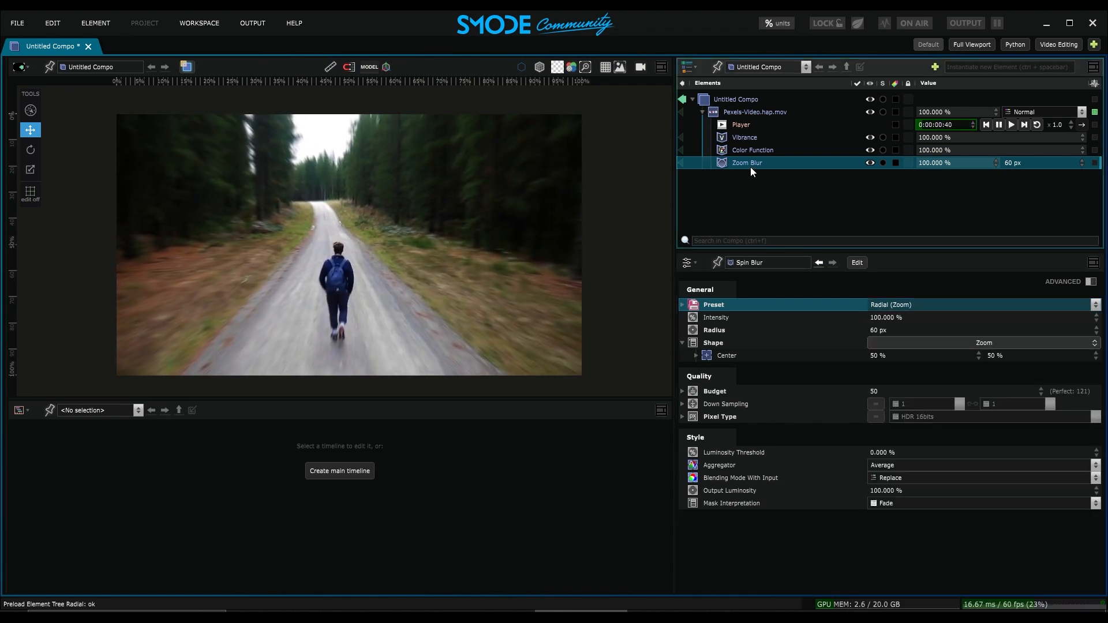
Delete the Zoom Blur modifier from the video layer
{"action": "key", "text": "Delete"}
{"action": "key", "text": "Return"}
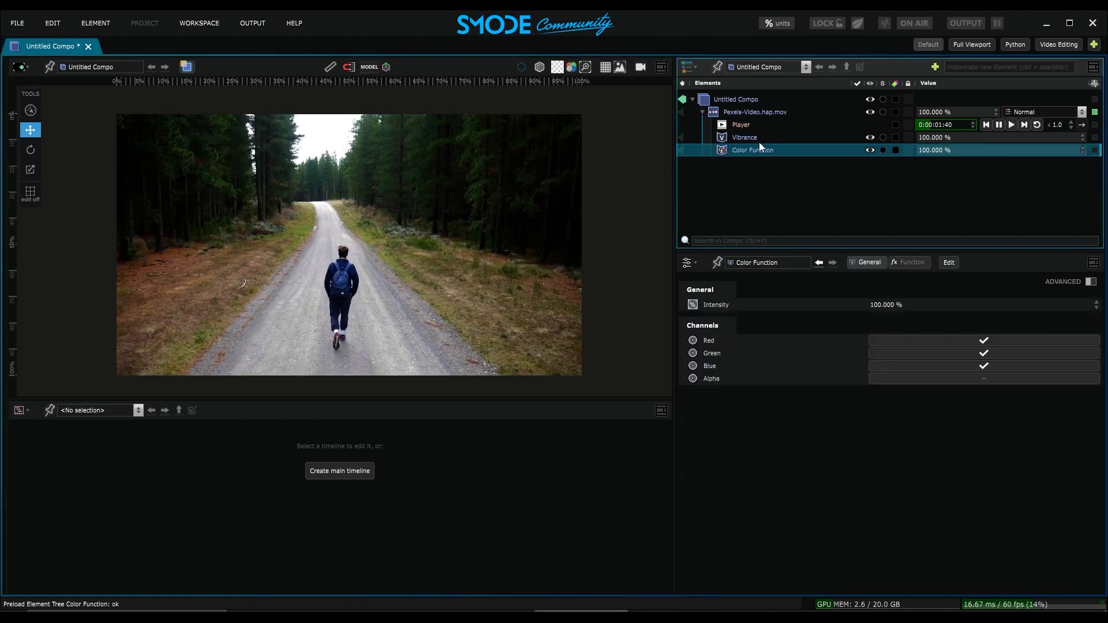
Try a Freeze utility modifier on Pexels-Video.hap.mov and delete it again
{"action": "right_click", "coordinate": [725, 116]}
{"action": "mouse_move", "coordinate": [637, 258]}
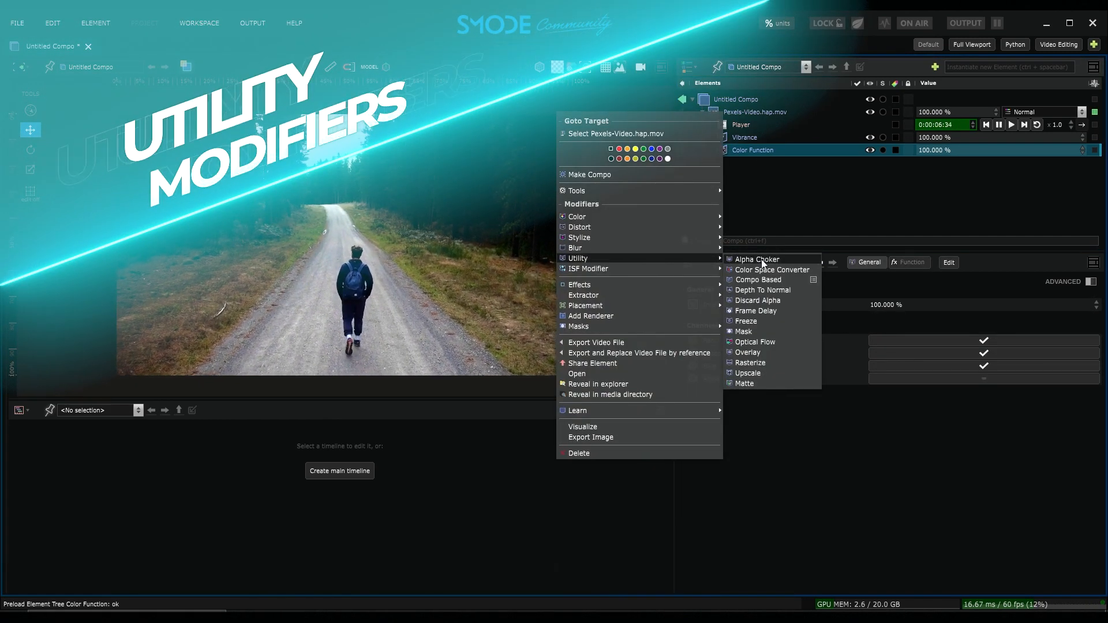
{"action": "left_click", "coordinate": [750, 321]}
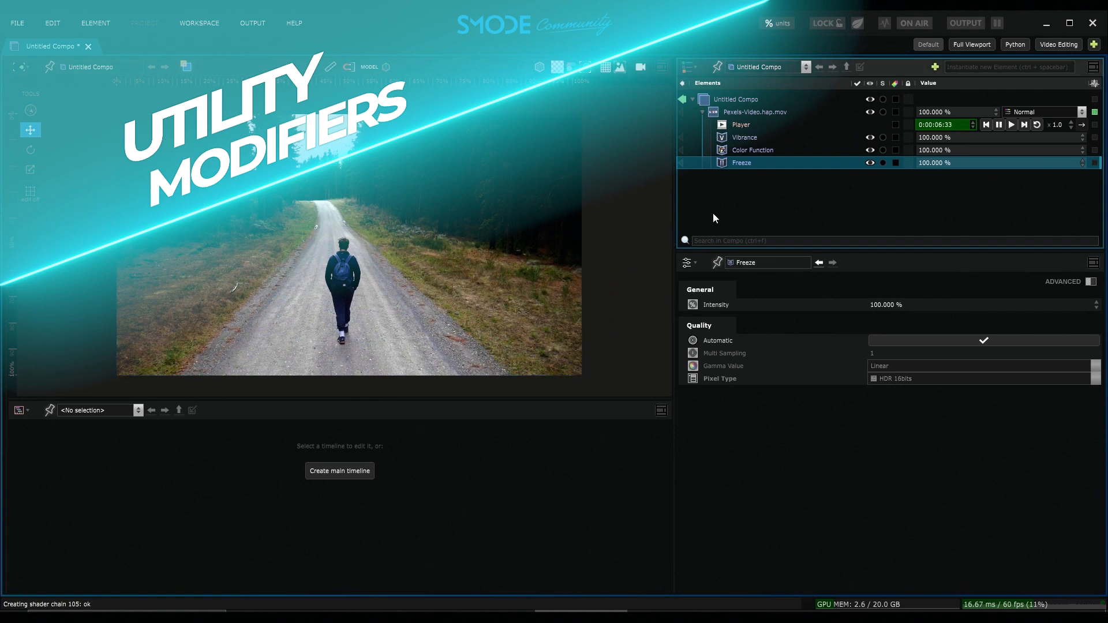
{"action": "key", "text": "Delete"}
{"action": "key", "text": "Return"}
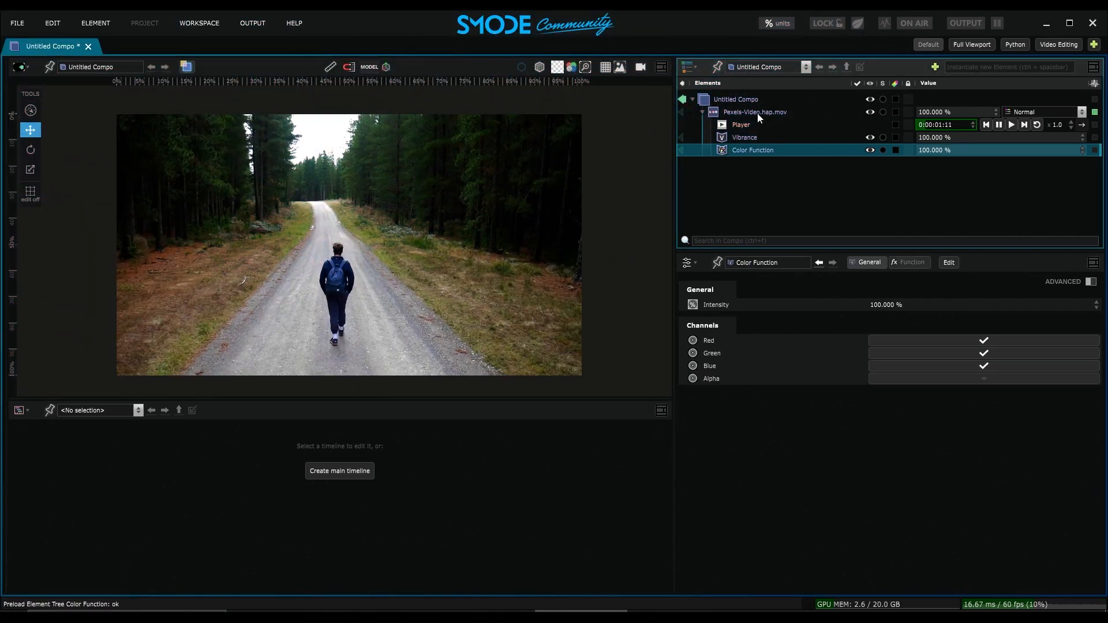
Examine the utility modifiers and the ISF modifier categories available for Pexels-Video.hap.mov
{"action": "right_click", "coordinate": [757, 112]}
{"action": "mouse_move", "coordinate": [667, 261]}
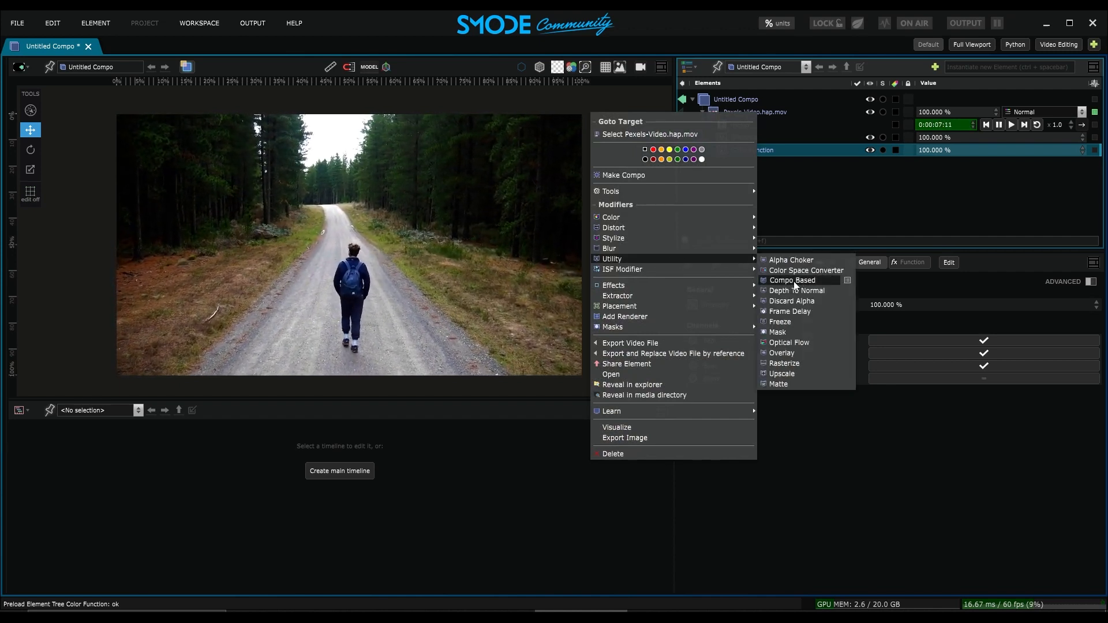
{"action": "right_click", "coordinate": [730, 112]}
{"action": "mouse_move", "coordinate": [635, 270]}
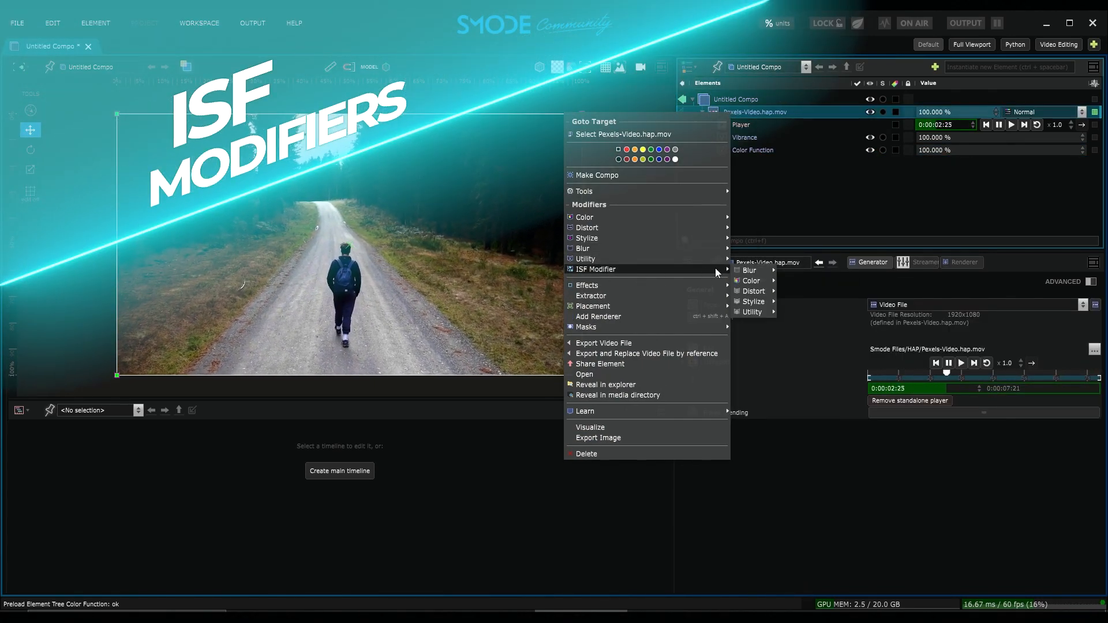
{"action": "mouse_move", "coordinate": [750, 271]}
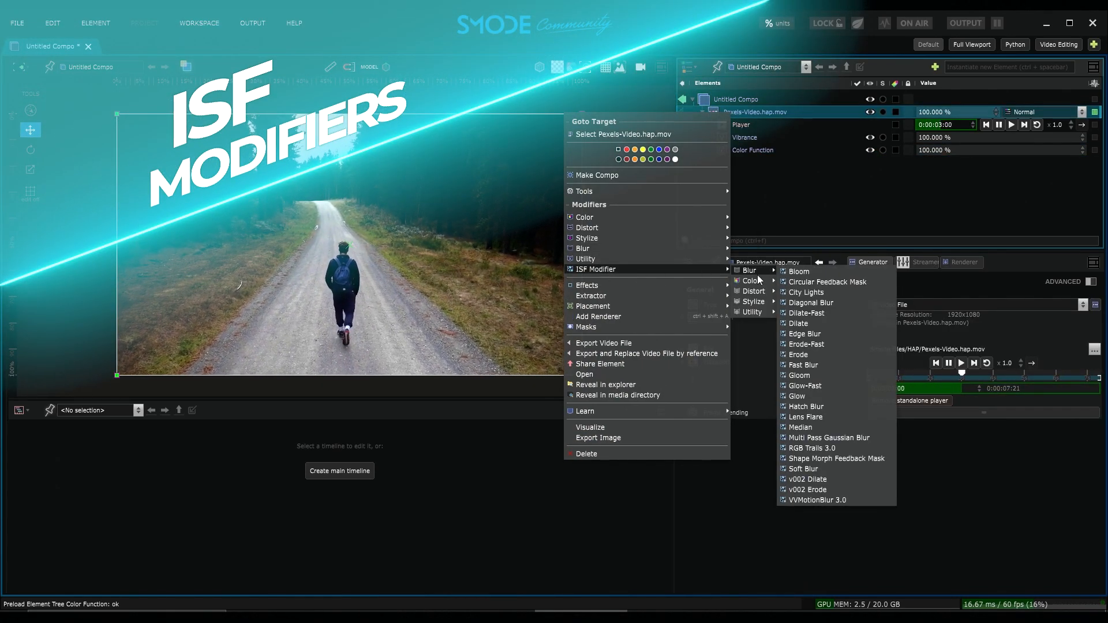
{"action": "left_click", "coordinate": [813, 198]}
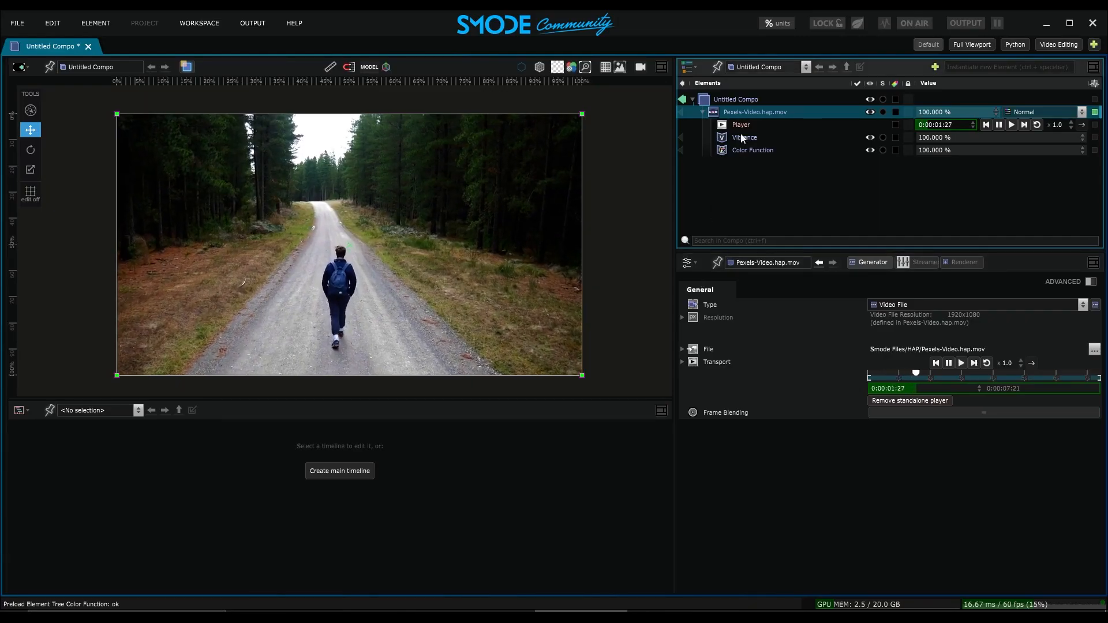
Try the ISF Bloom blur modifier on Pexels-Video.hap.mov, check its source file and delete it again
{"action": "right_click", "coordinate": [740, 113]}
{"action": "mouse_move", "coordinate": [688, 272]}
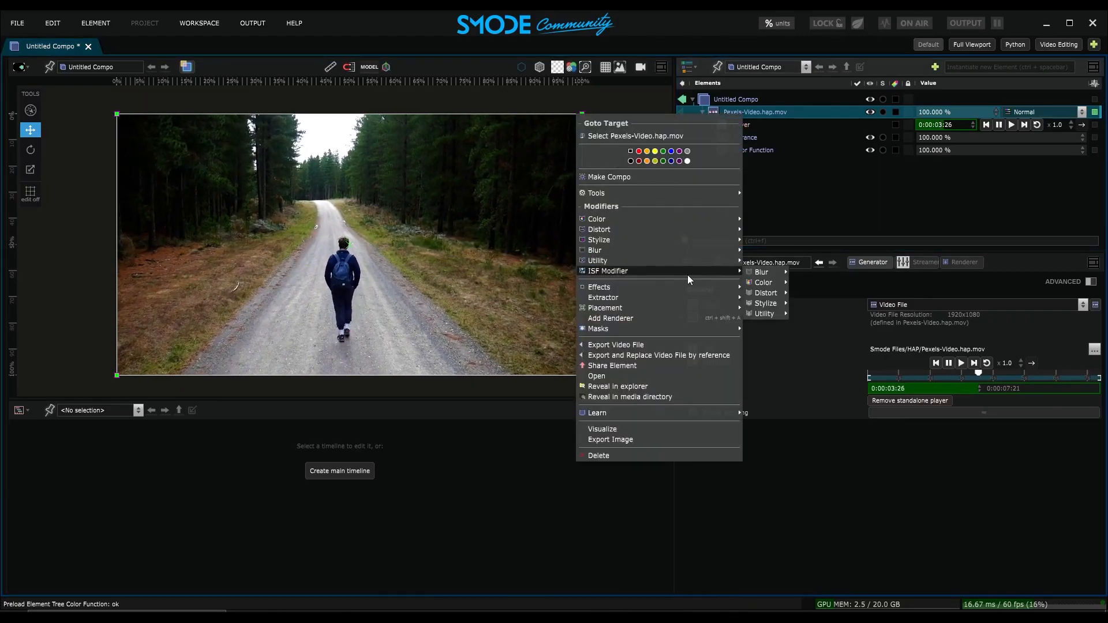
{"action": "mouse_move", "coordinate": [761, 275]}
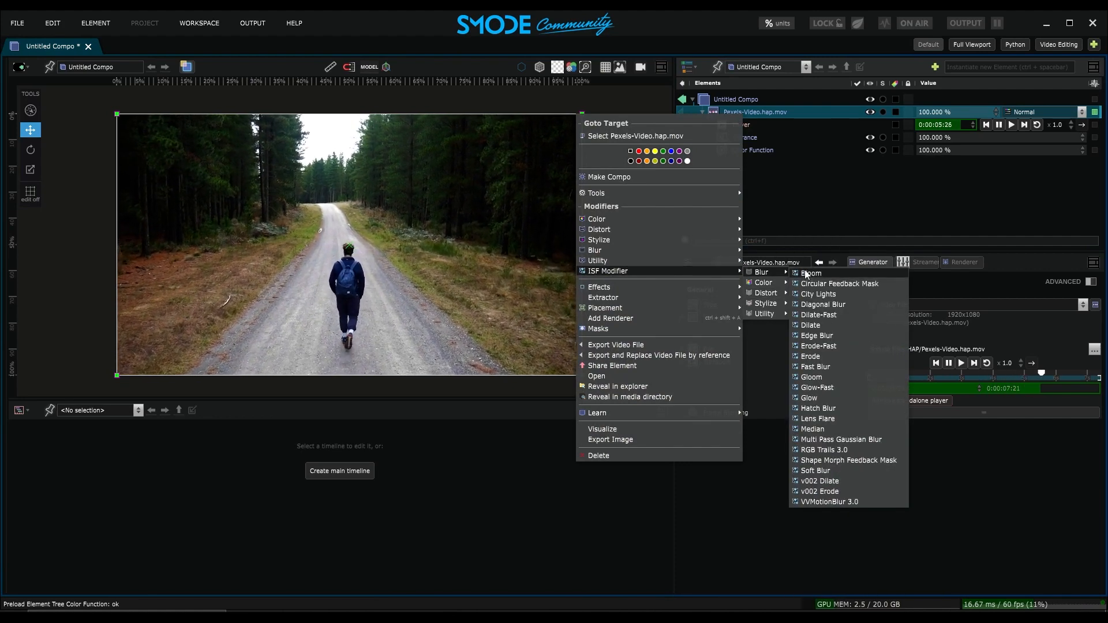
{"action": "left_click", "coordinate": [813, 272]}
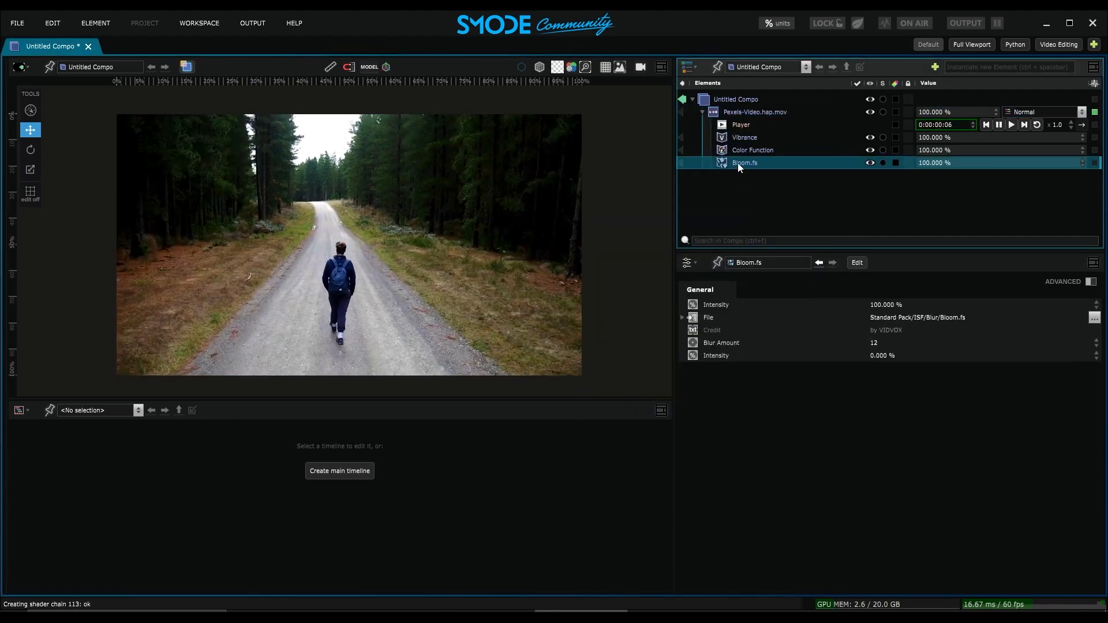
{"action": "left_click", "coordinate": [711, 317]}
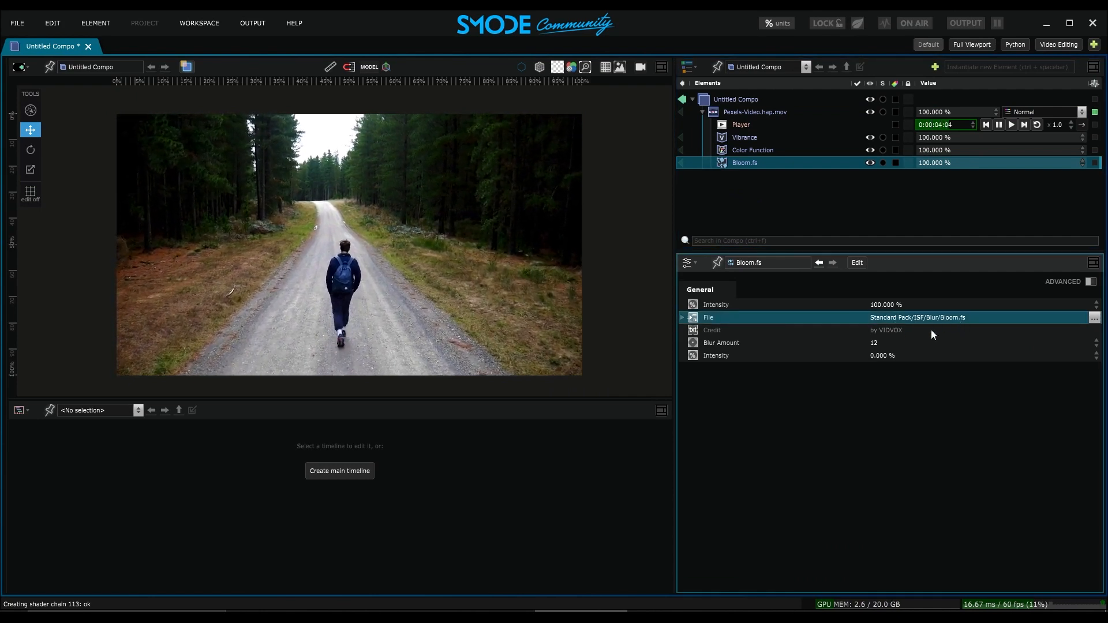
{"action": "key", "text": "Delete"}
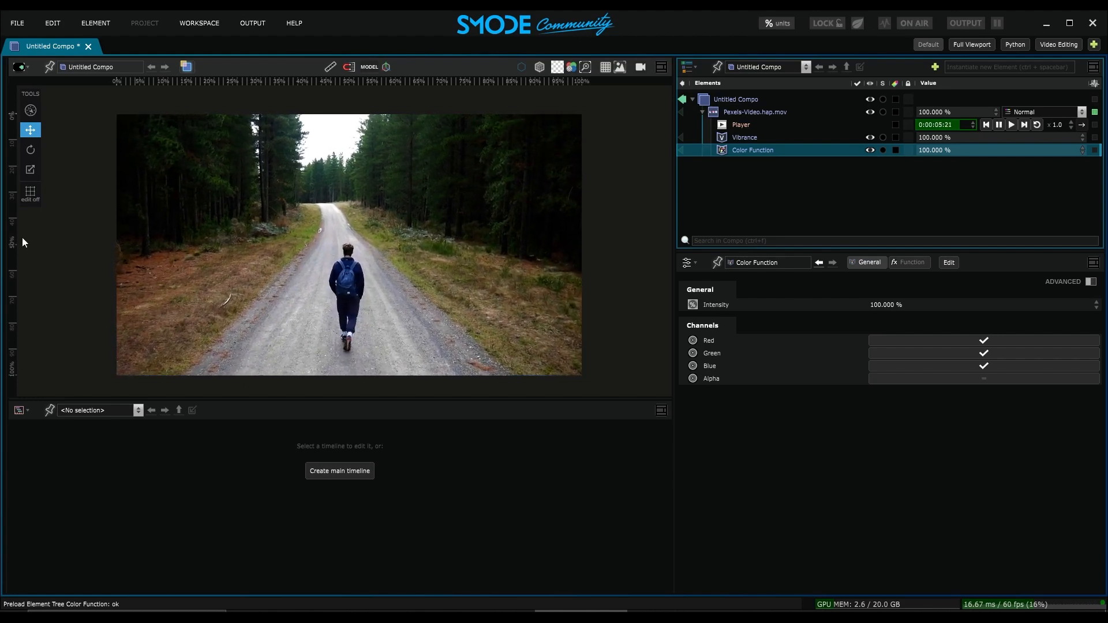
Show the media browser and browse the shader files in the Standard Pack's ISF Blur folder
{"action": "left_click", "coordinate": [6, 231]}
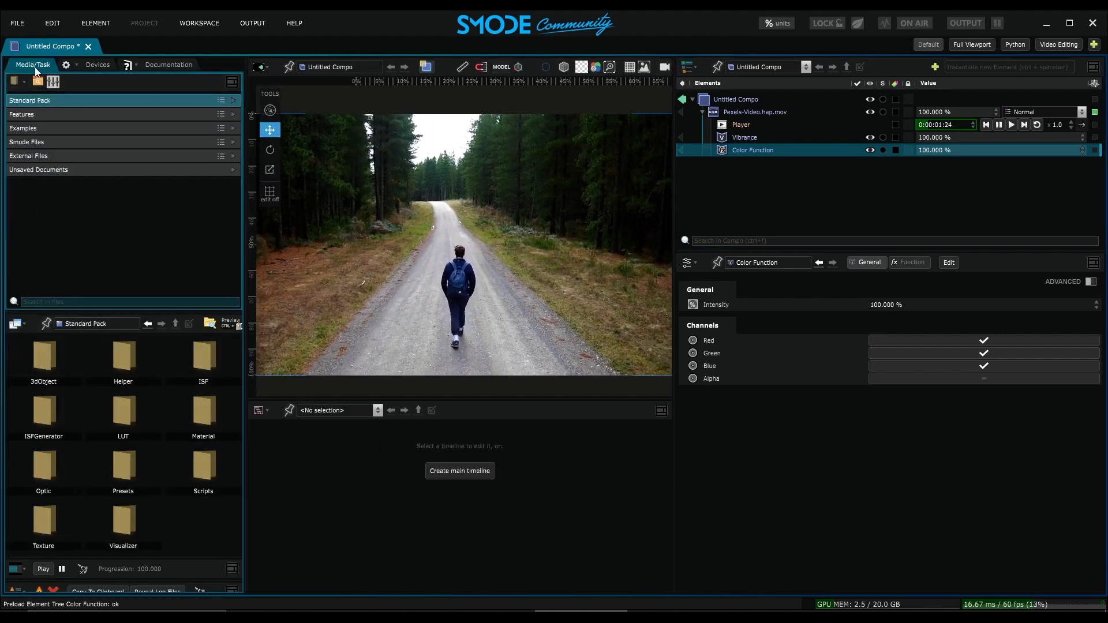
{"action": "left_click", "coordinate": [35, 100]}
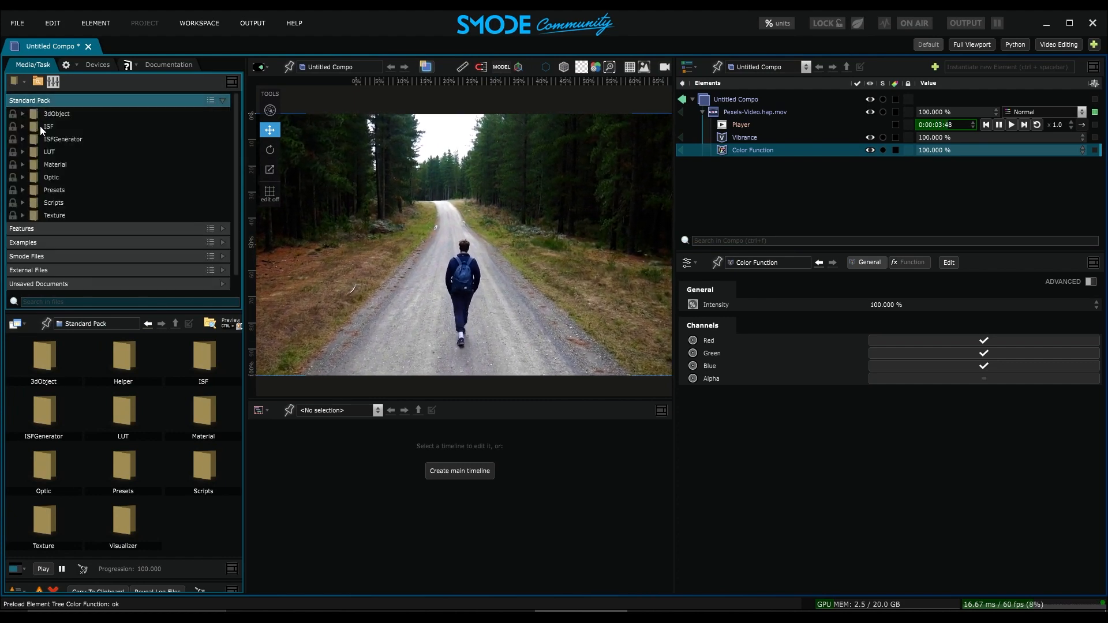
{"action": "left_click", "coordinate": [40, 125]}
{"action": "left_click", "coordinate": [23, 130]}
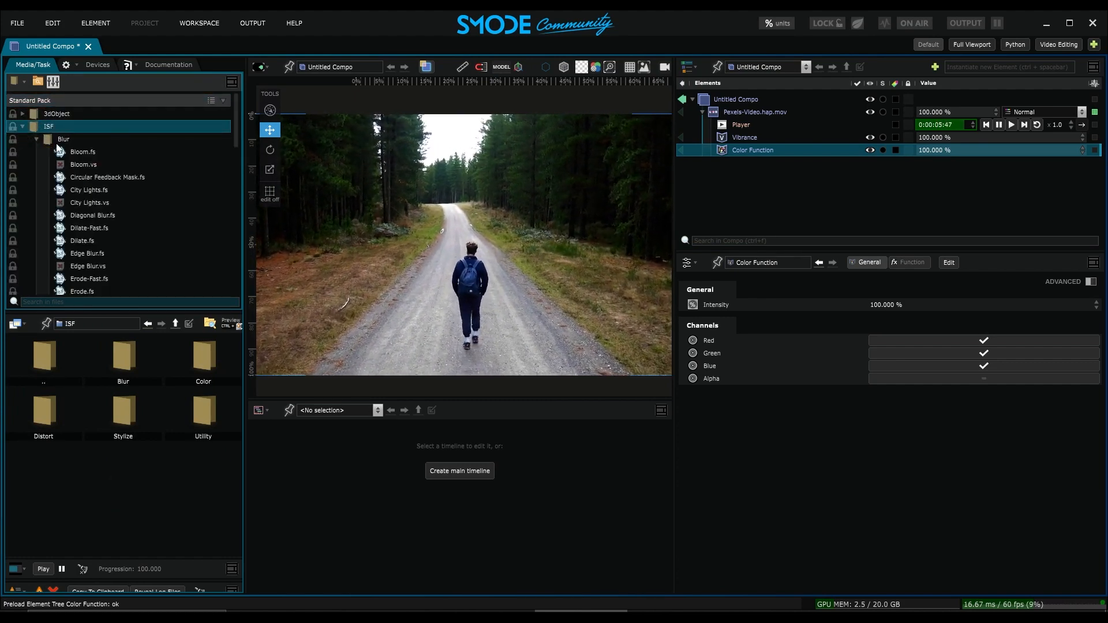
{"action": "left_click", "coordinate": [39, 142]}
{"action": "scroll", "coordinate": [110, 225], "scroll_direction": "down", "scroll_amount": 2}
{"action": "scroll", "coordinate": [100, 261], "scroll_direction": "down", "scroll_amount": 1}
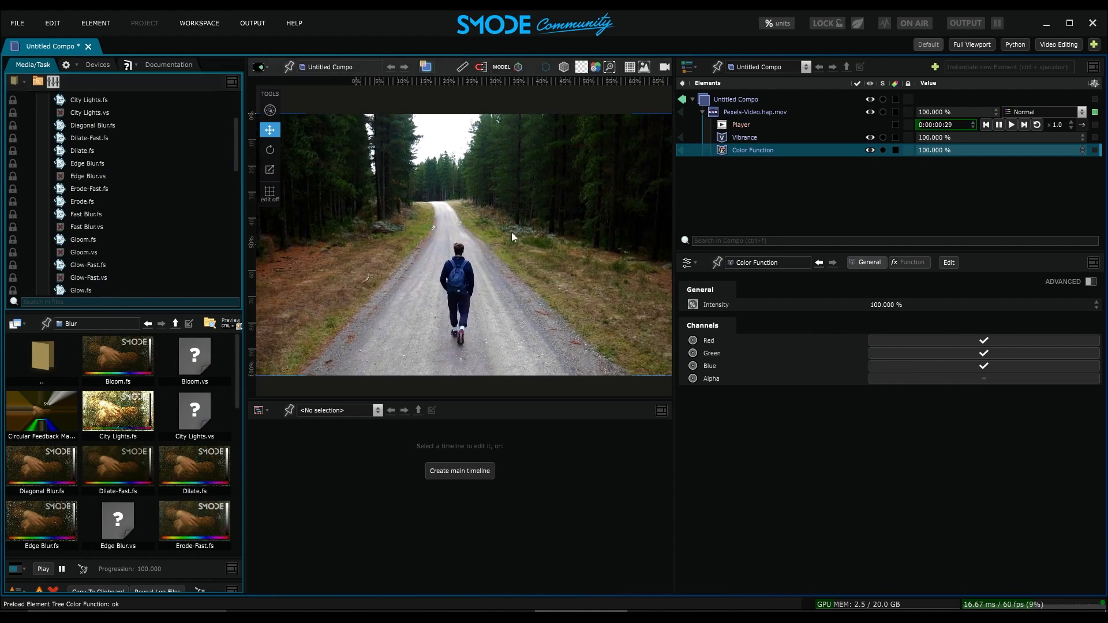
Apply Erode.fs from the ISF Blur folder to Pexels-Video.hap.mov as a modifier
{"action": "right_click", "coordinate": [569, 115]}
{"action": "mouse_move", "coordinate": [677, 269]}
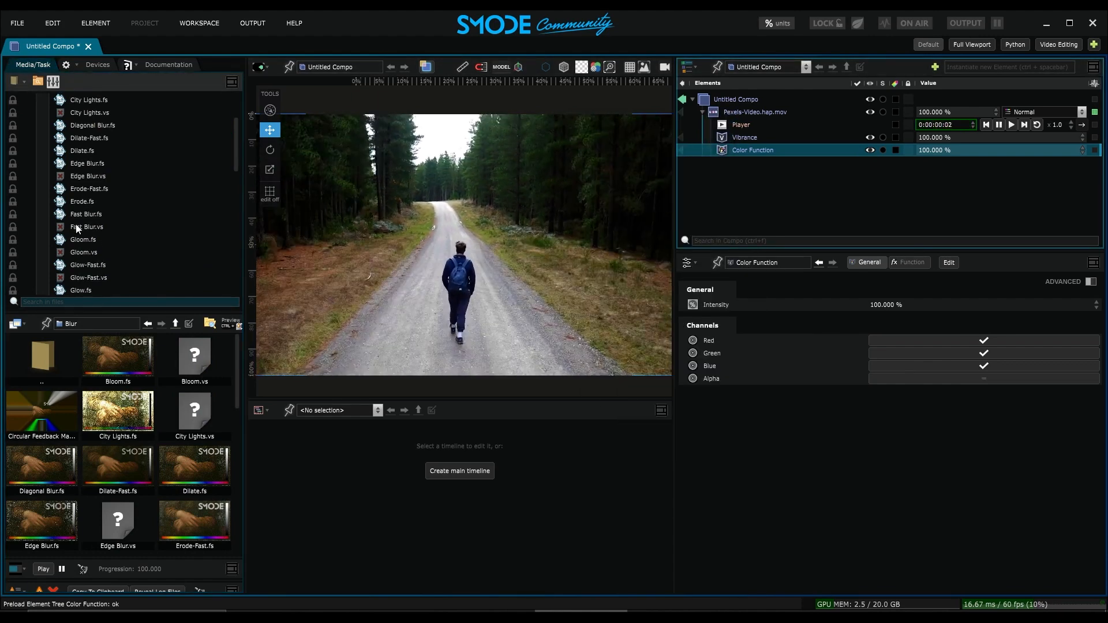
{"action": "left_click_drag", "start_coordinate": [84, 215], "coordinate": [763, 111]}
Apply Median.fs from the ISF Blur folder to Pexels-Video.hap.mov and set its radius to 6.552
{"action": "scroll", "coordinate": [140, 220], "scroll_direction": "down", "scroll_amount": 3}
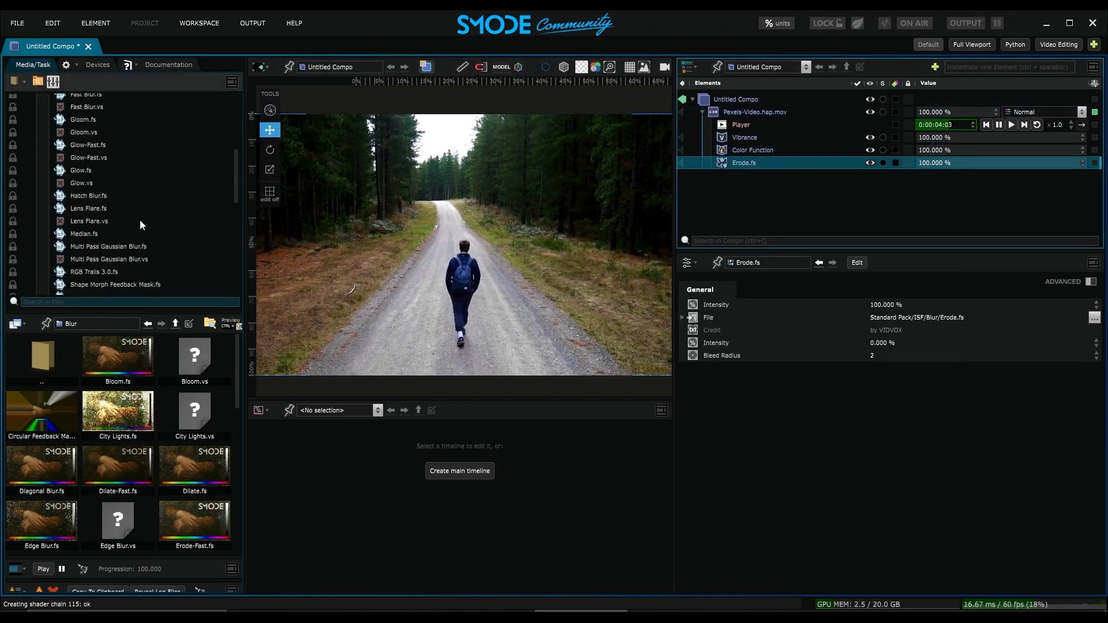
{"action": "left_click_drag", "start_coordinate": [73, 234], "coordinate": [763, 112]}
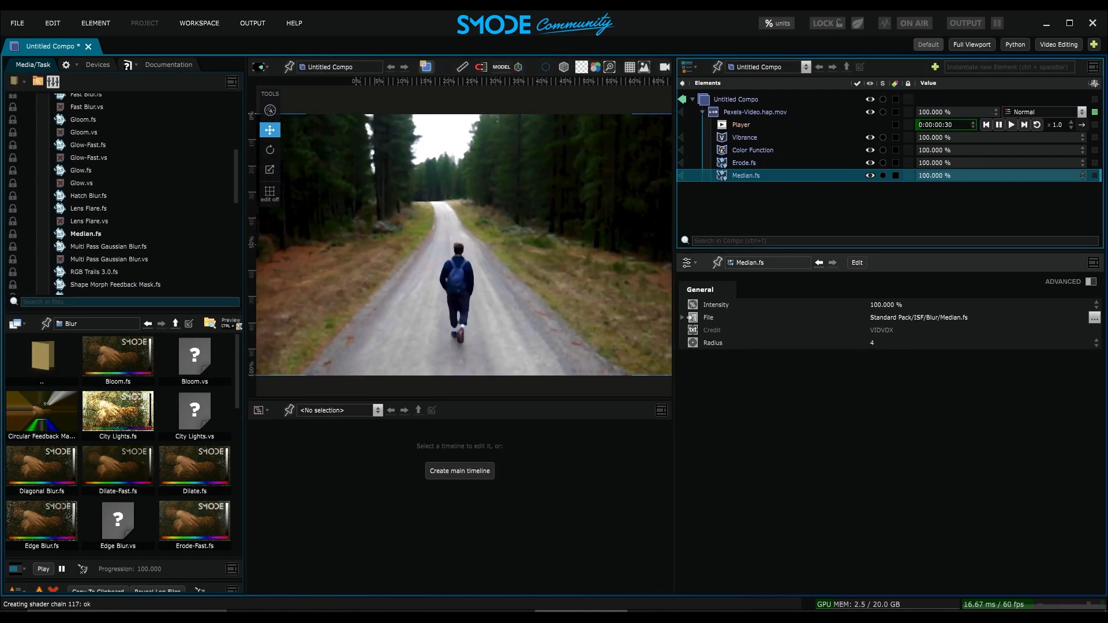
{"action": "left_click_drag", "start_coordinate": [881, 344], "coordinate": [915, 344]}
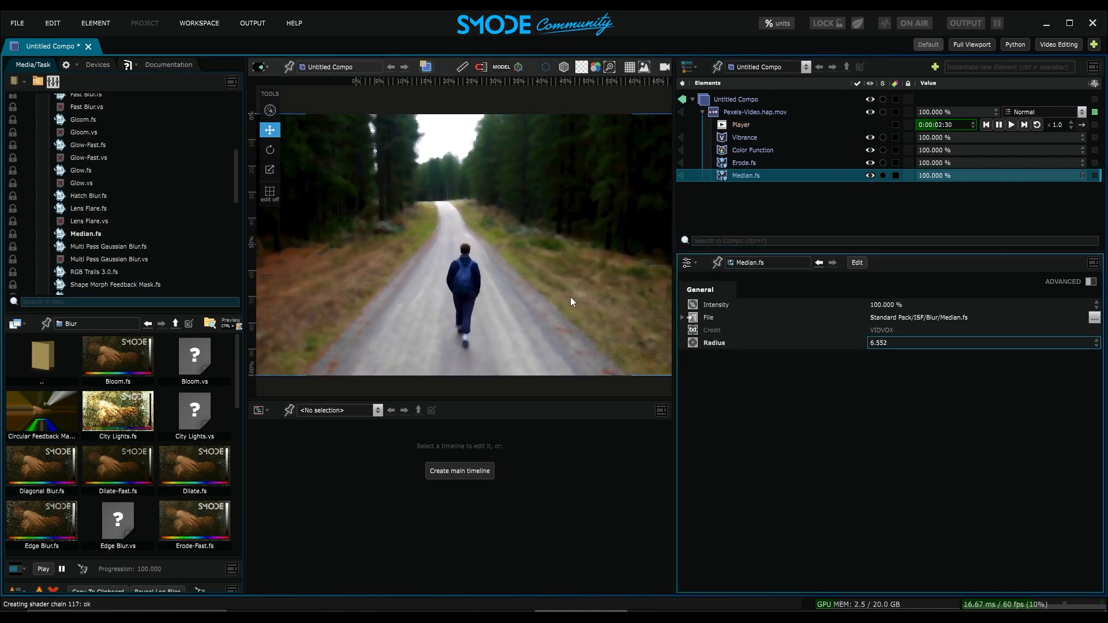